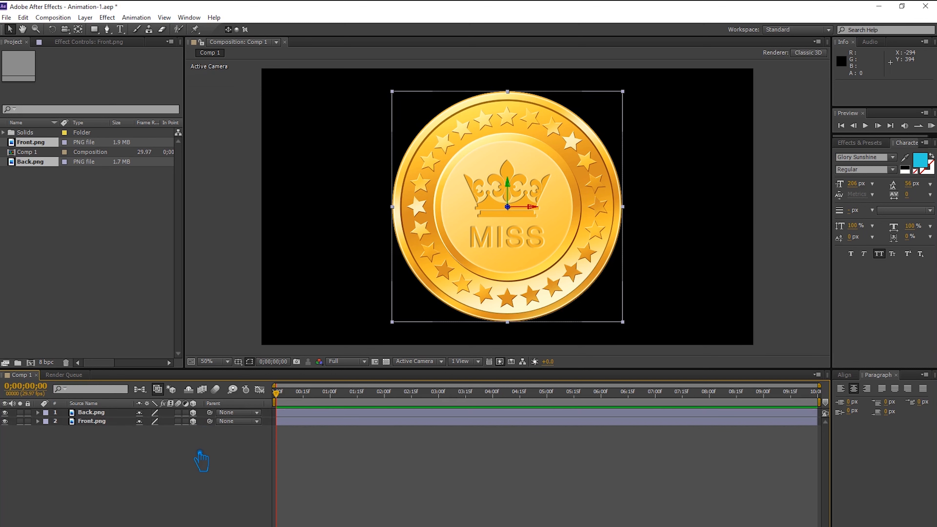
Add a new camera layer to the composition using the default camera settings.
{"action": "right_click", "coordinate": [202, 460]}
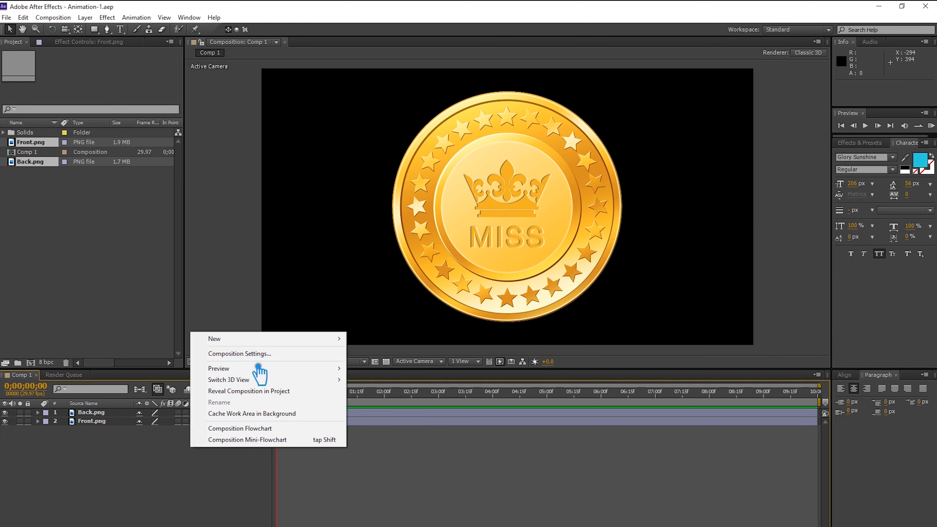
{"action": "mouse_move", "coordinate": [244, 342]}
{"action": "left_click", "coordinate": [403, 389]}
{"action": "left_click", "coordinate": [590, 391]}
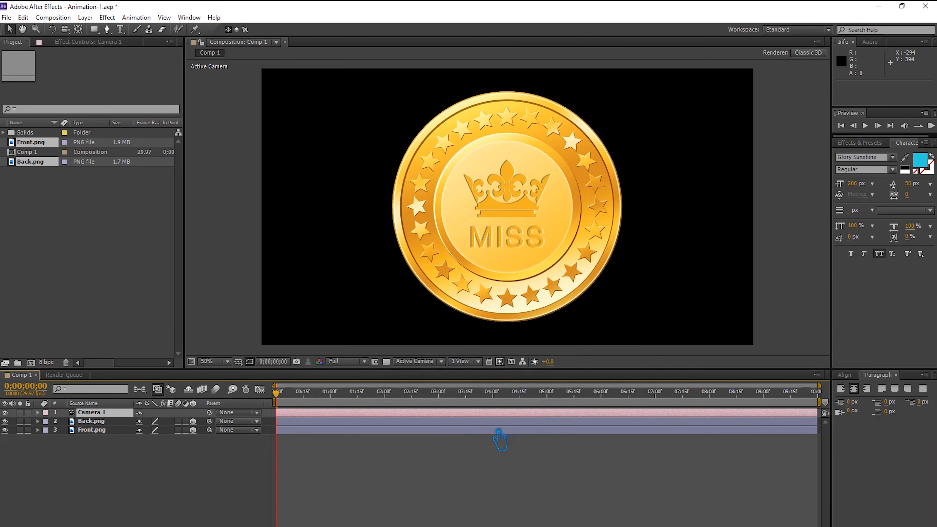
Create a null object, parent the camera layer to it, and save the project.
{"action": "right_click", "coordinate": [190, 452]}
{"action": "mouse_move", "coordinate": [272, 341]}
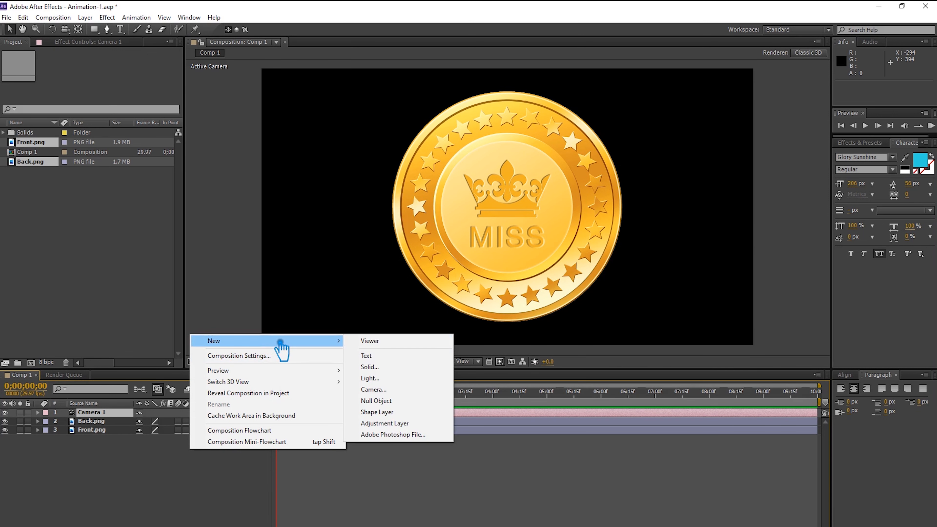
{"action": "left_click", "coordinate": [384, 401]}
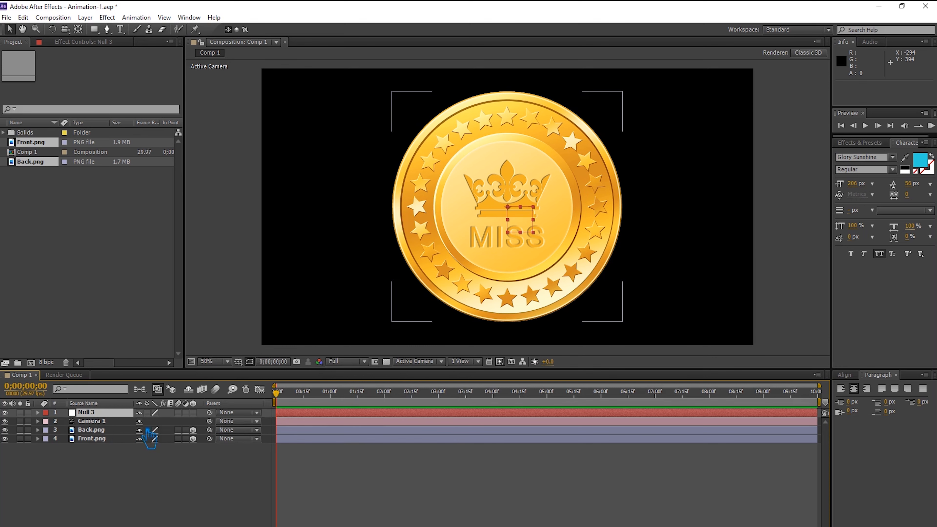
{"action": "left_click_drag", "start_coordinate": [210, 421], "coordinate": [94, 413]}
{"action": "left_click", "coordinate": [168, 473]}
{"action": "key", "text": "ctrl+s"}
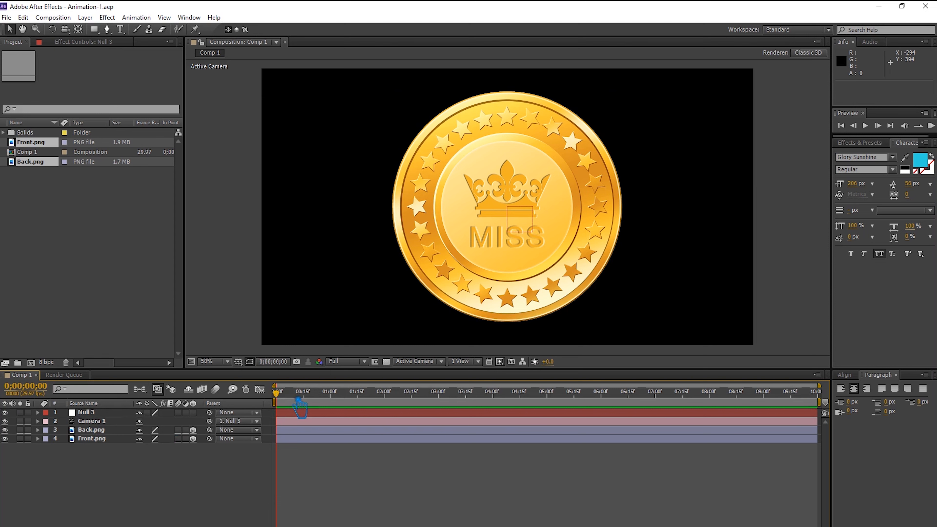
Make the null a 3D layer and set its first Y Rotation keyframe at 0;00;00;00.
{"action": "left_click", "coordinate": [38, 413]}
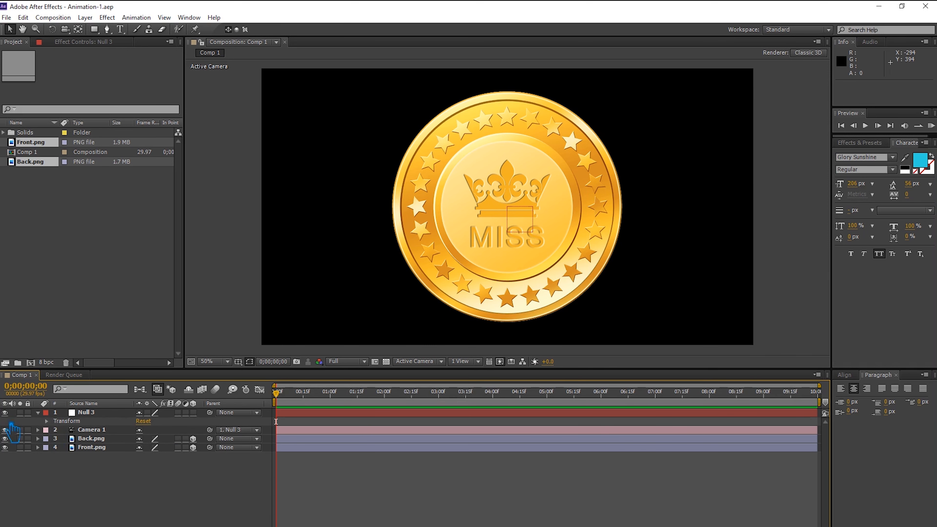
{"action": "left_click", "coordinate": [193, 413]}
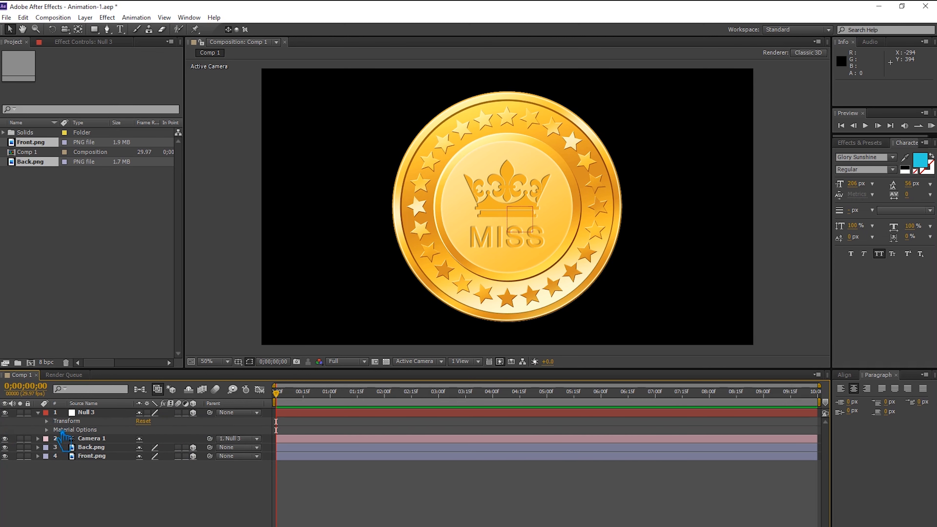
{"action": "left_click", "coordinate": [55, 423]}
{"action": "left_click", "coordinate": [47, 421]}
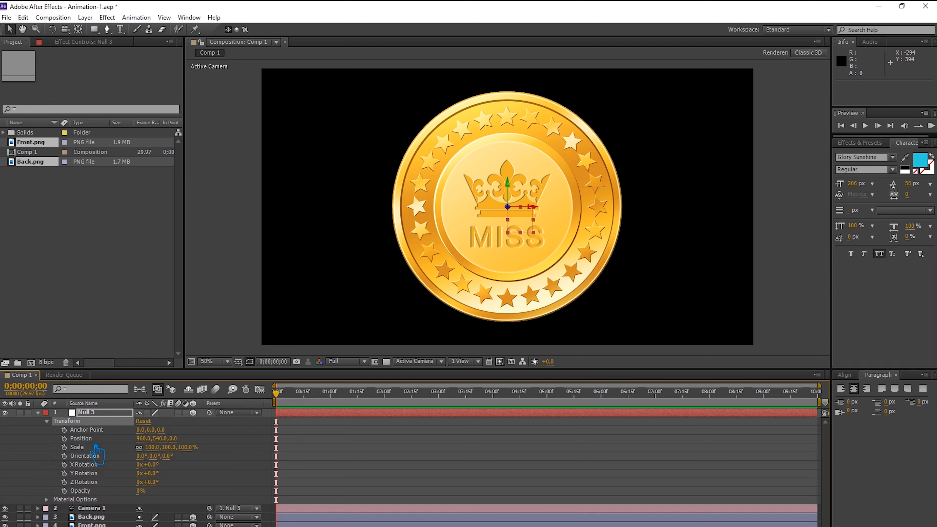
{"action": "key", "text": "ctrl+s"}
{"action": "left_click", "coordinate": [64, 473]}
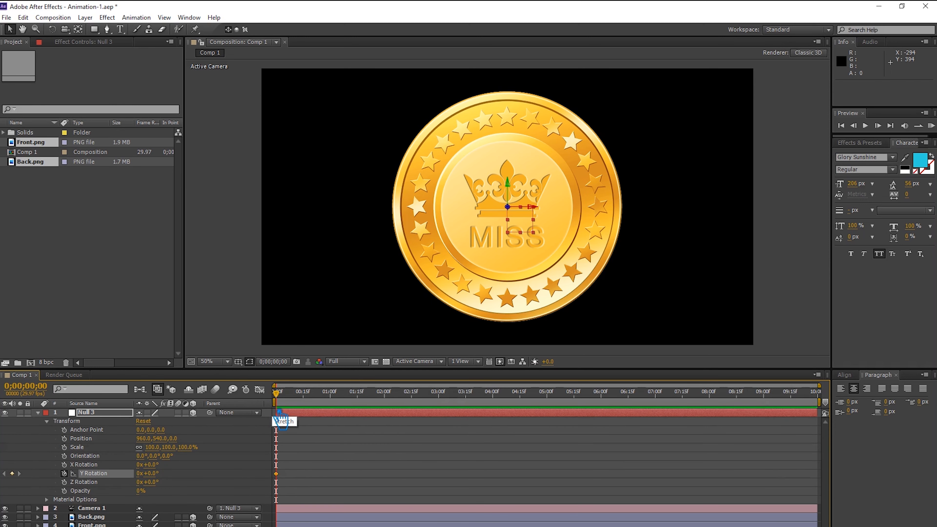
Show the composition in 2 Views - Horizontal and nudge the Back.png layer 2 px along Z in the Top view.
{"action": "left_click", "coordinate": [474, 362]}
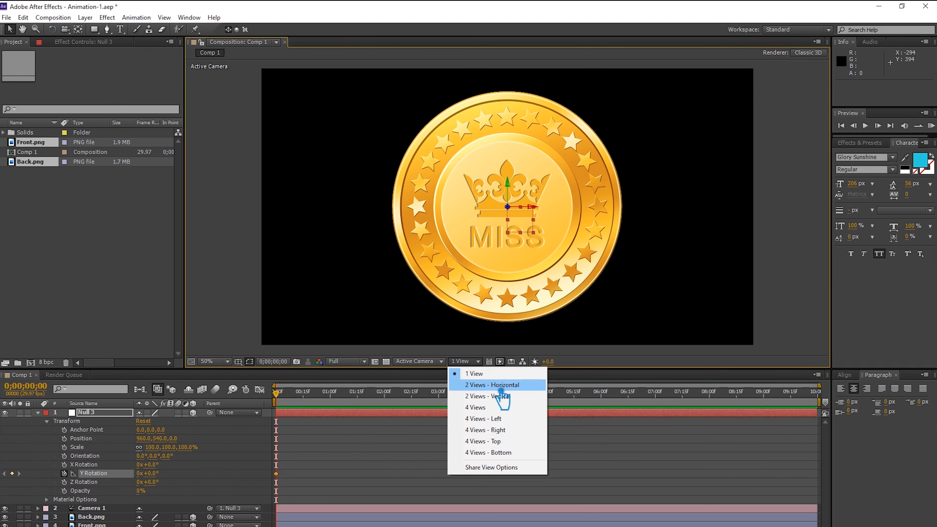
{"action": "left_click", "coordinate": [501, 387]}
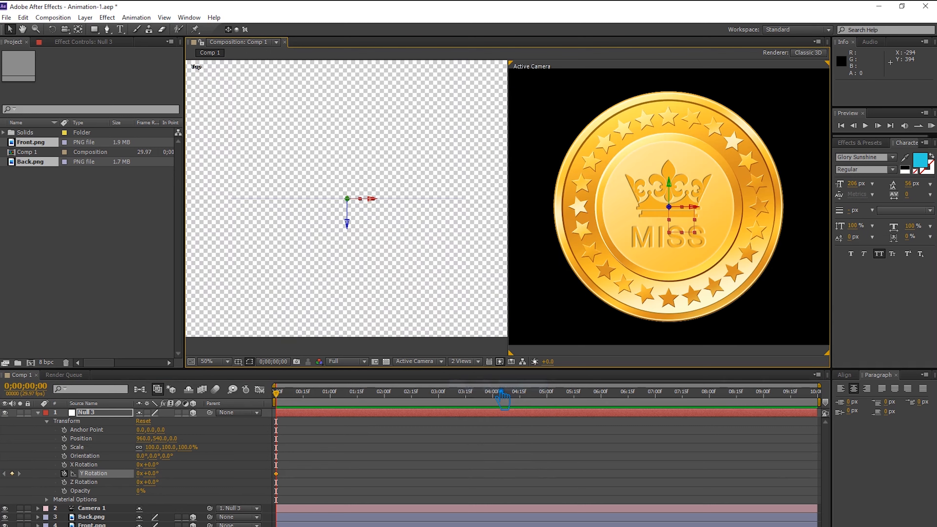
{"action": "left_click", "coordinate": [111, 519]}
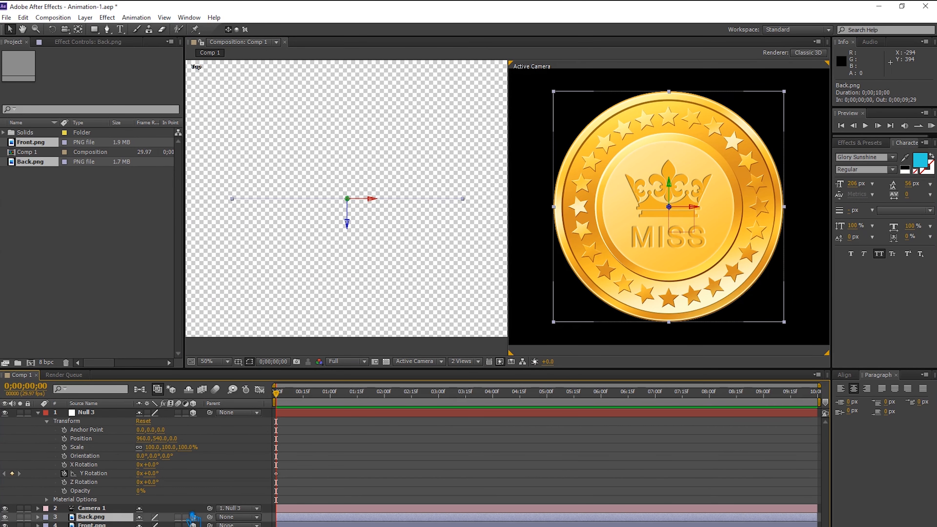
{"action": "key", "text": "Up"}
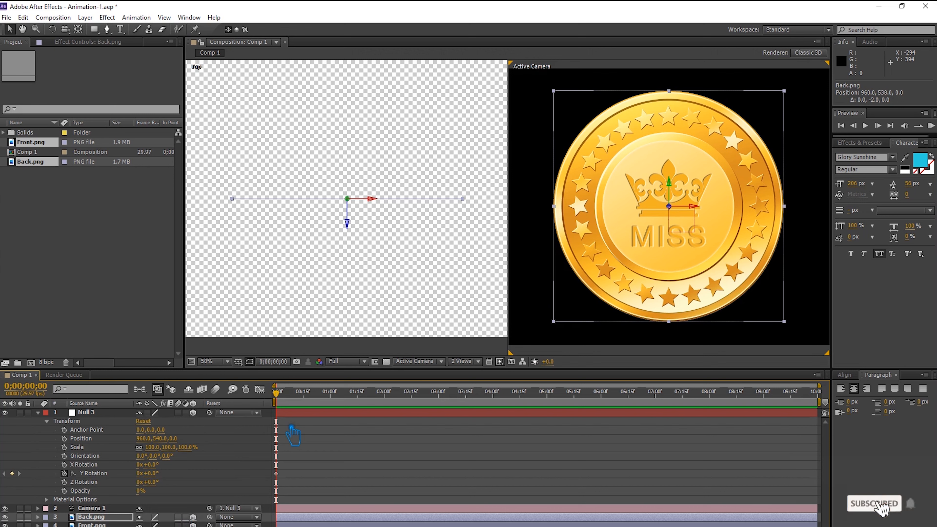
{"action": "left_click", "coordinate": [349, 273]}
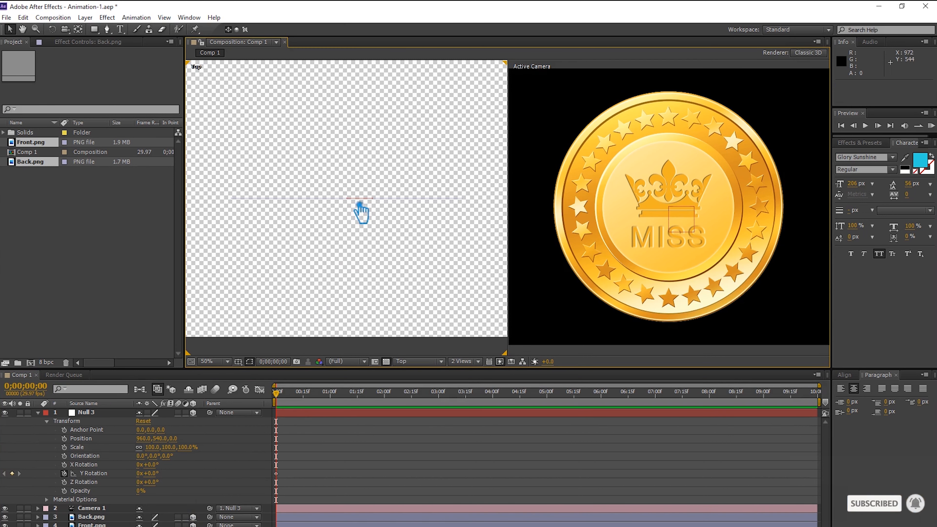
{"action": "left_click", "coordinate": [103, 519]}
{"action": "left_click", "coordinate": [300, 266]}
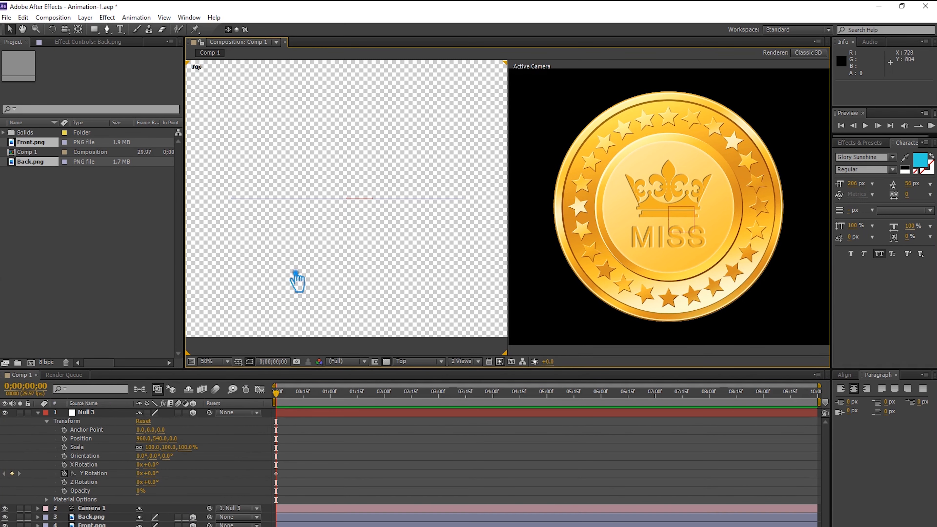
{"action": "left_click", "coordinate": [109, 517]}
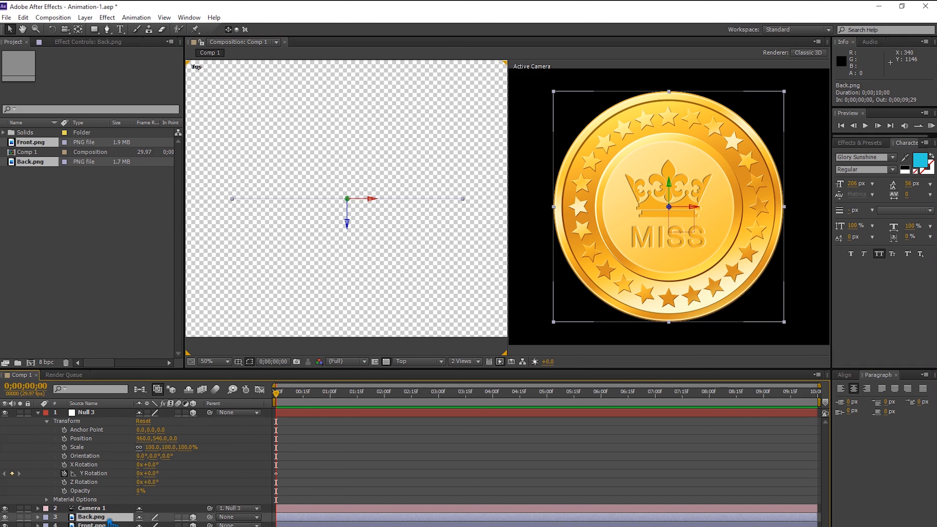
{"action": "key", "text": "Up"}
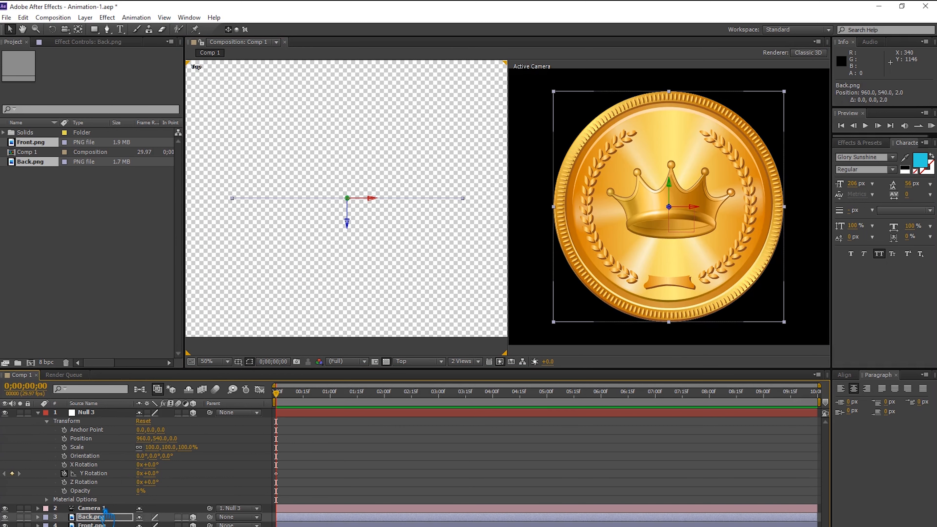
{"action": "left_click", "coordinate": [49, 421]}
{"action": "left_click", "coordinate": [121, 465]}
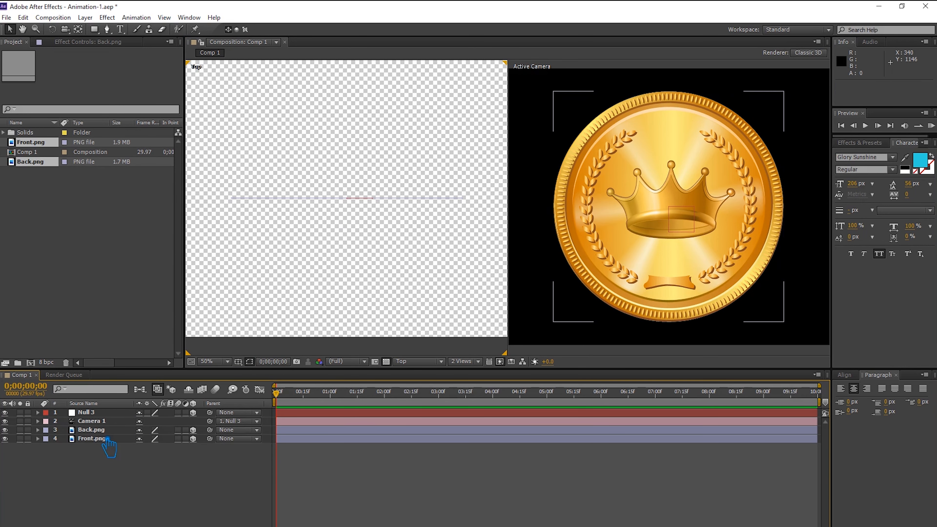
Set the null's Y Rotation to 1x+0.0° at 0;00;09;29 and save the project.
{"action": "left_click", "coordinate": [37, 413]}
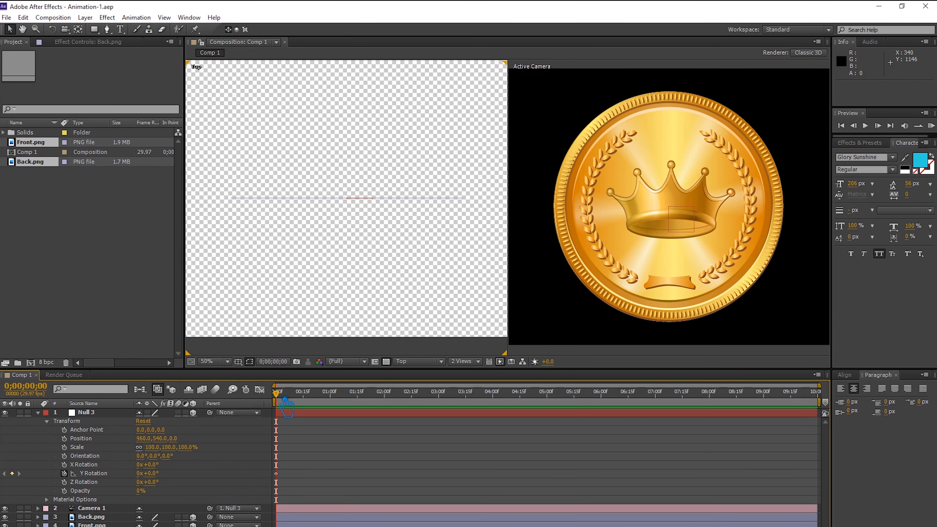
{"action": "left_click_drag", "start_coordinate": [284, 398], "coordinate": [817, 423]}
{"action": "left_click", "coordinate": [152, 474]}
{"action": "key", "text": "Return"}
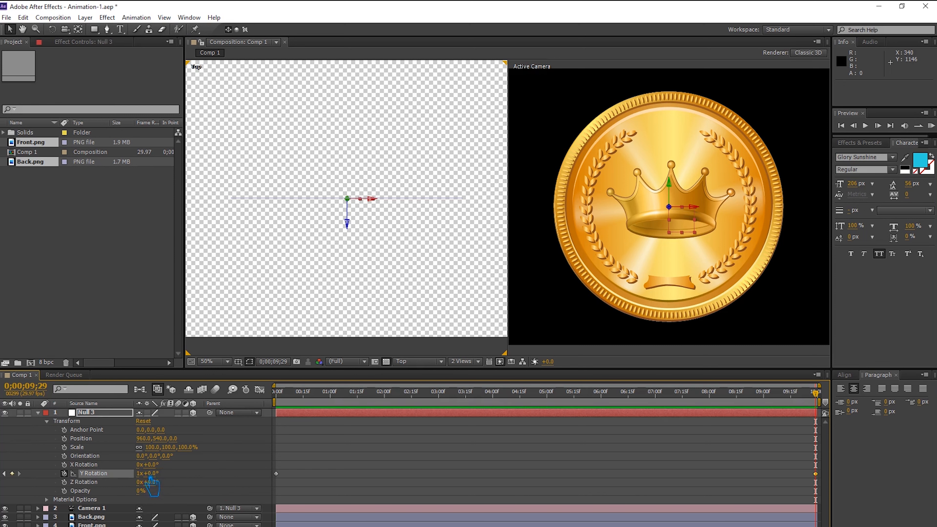
{"action": "left_click", "coordinate": [38, 413]}
{"action": "left_click", "coordinate": [161, 486]}
{"action": "key", "text": "ctrl+s"}
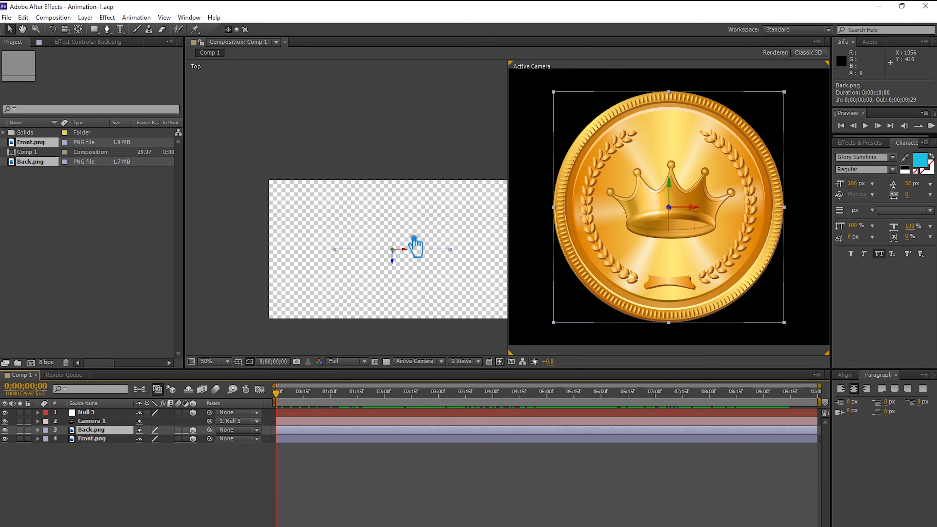
Zoom the Top view to 1600%, flip the Back.png layer horizontally, and save the project.
{"action": "scroll", "coordinate": [414, 238], "scroll_direction": "up", "scroll_amount": 3}
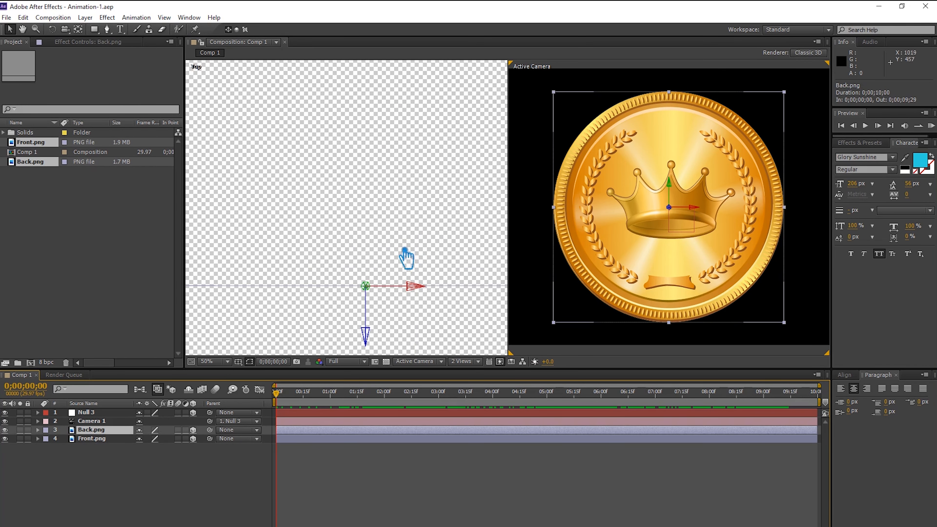
{"action": "scroll", "coordinate": [368, 301], "scroll_direction": "up", "scroll_amount": 2}
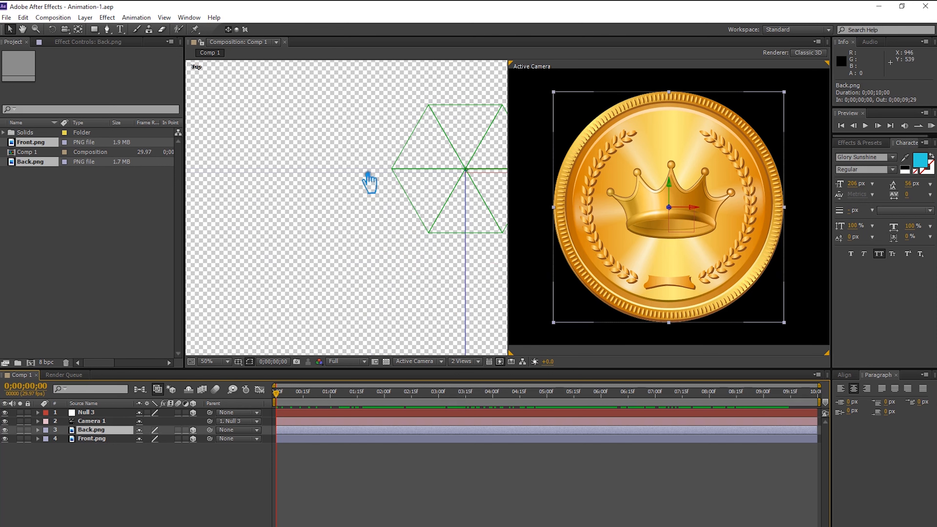
{"action": "left_click", "coordinate": [385, 174]}
{"action": "left_click", "coordinate": [117, 432]}
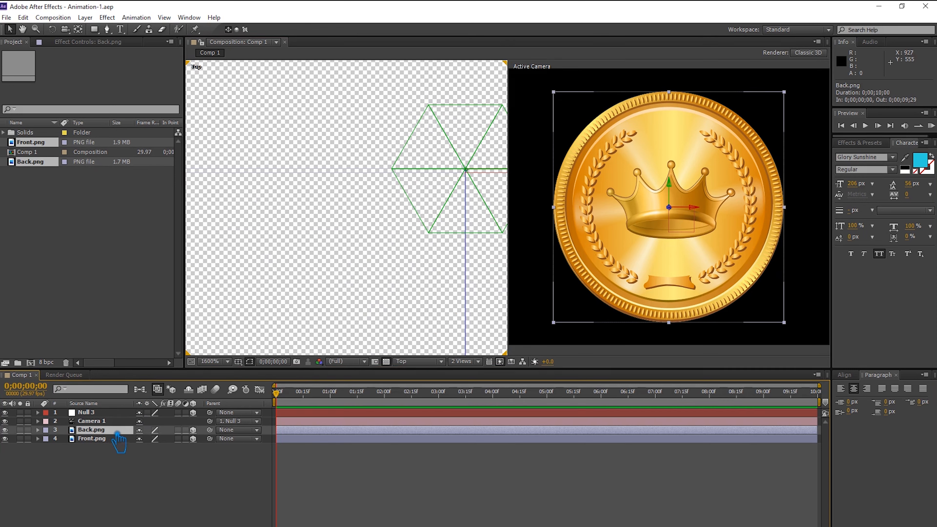
{"action": "right_click", "coordinate": [114, 436]}
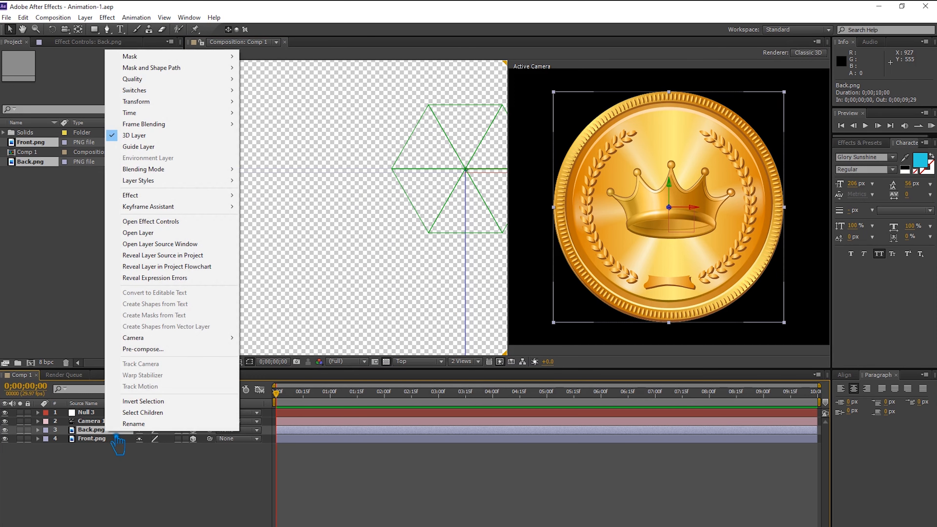
{"action": "mouse_move", "coordinate": [177, 102]}
{"action": "left_click", "coordinate": [295, 190]}
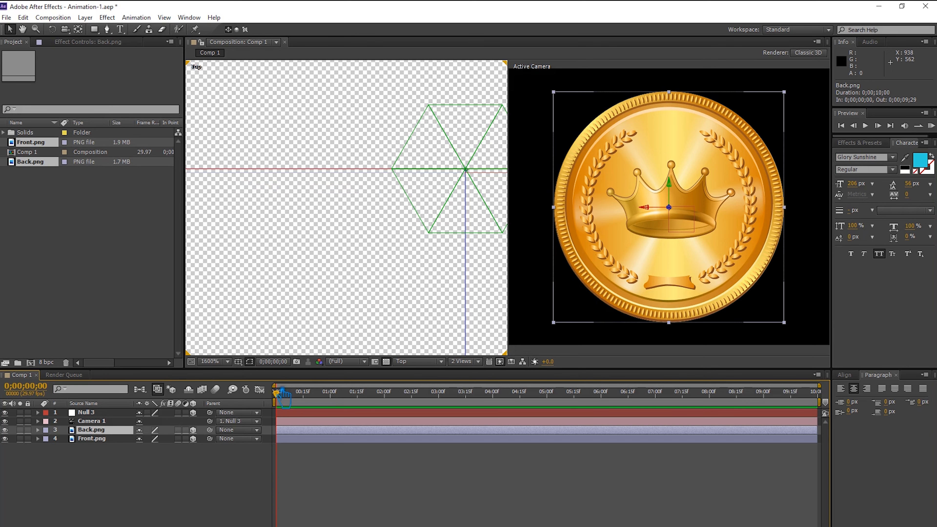
{"action": "key", "text": "ctrl+s"}
At 0;00;02;15, duplicate the Back.png and Front.png layers and nudge the copies up in the Top view.
{"action": "left_click_drag", "start_coordinate": [283, 396], "coordinate": [424, 404]}
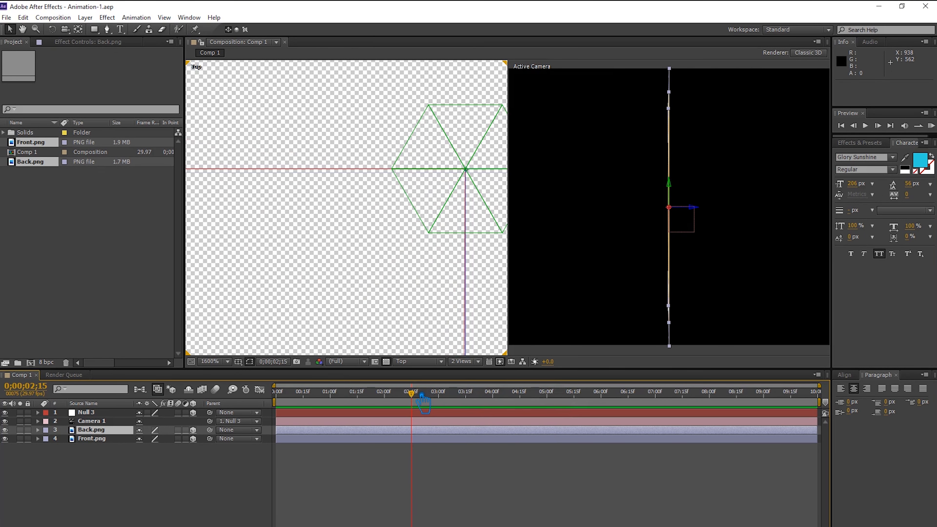
{"action": "left_click", "coordinate": [221, 479]}
{"action": "left_click_drag", "start_coordinate": [201, 451], "coordinate": [98, 436]}
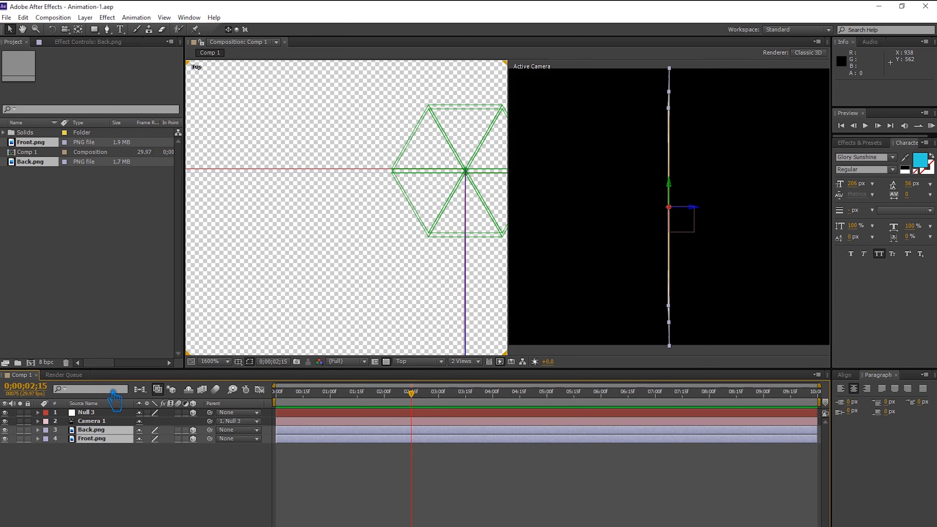
{"action": "key", "text": "ctrl+d"}
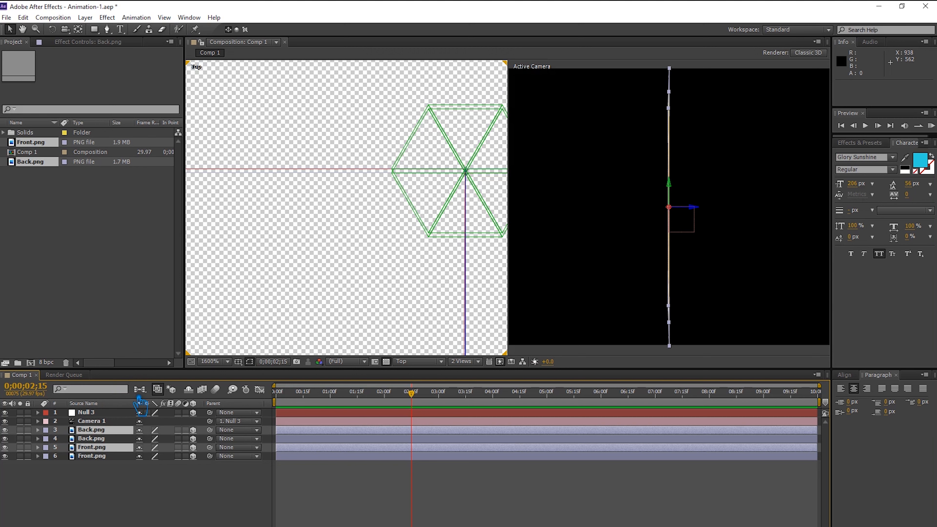
{"action": "key", "text": "Up"}
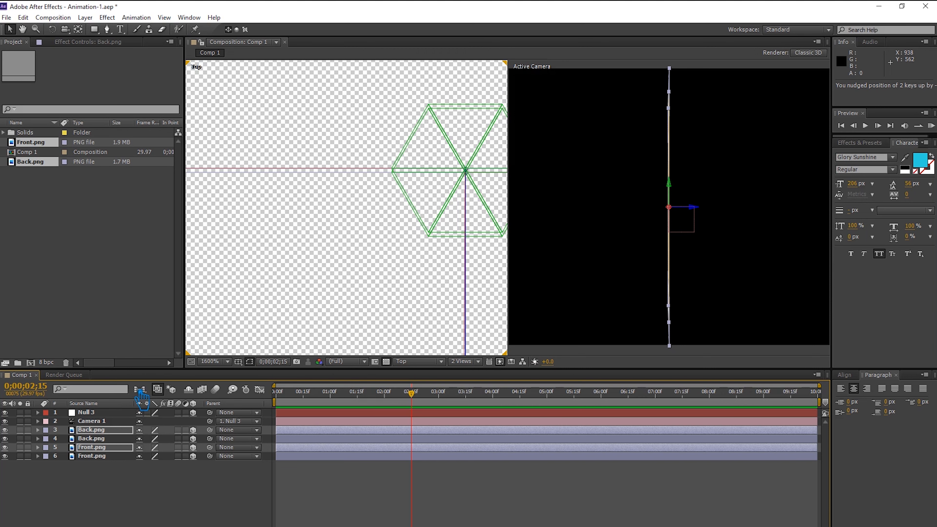
Repeat duplicating and nudging the Back.png and Front.png copies up until there are eight of each, and save the project.
{"action": "key", "text": "ctrl+d"}
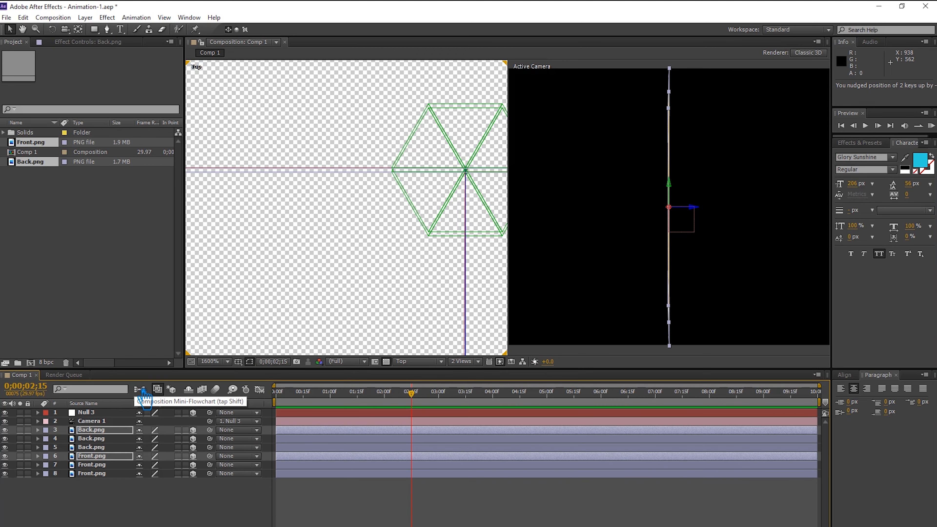
{"action": "key", "text": "ctrl+d"}
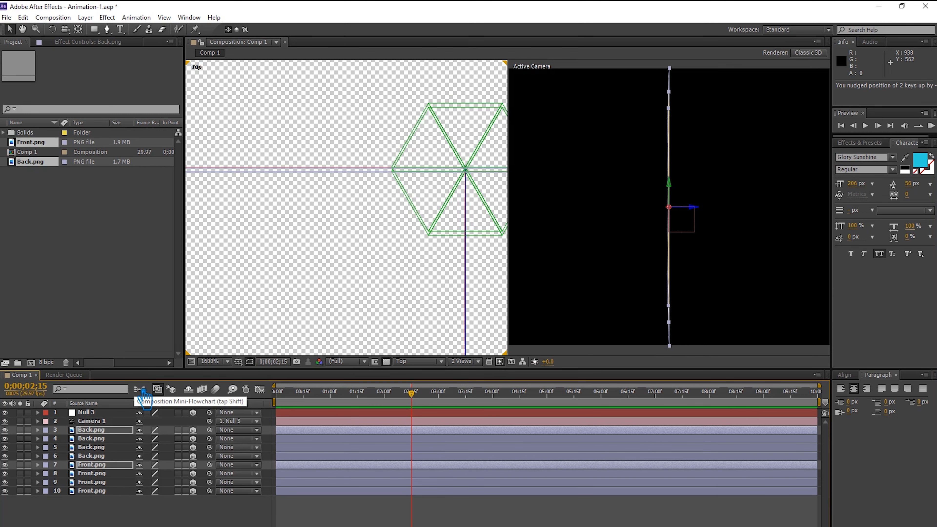
{"action": "key", "text": "ctrl+d"}
{"action": "key", "text": "ctrl+d"}
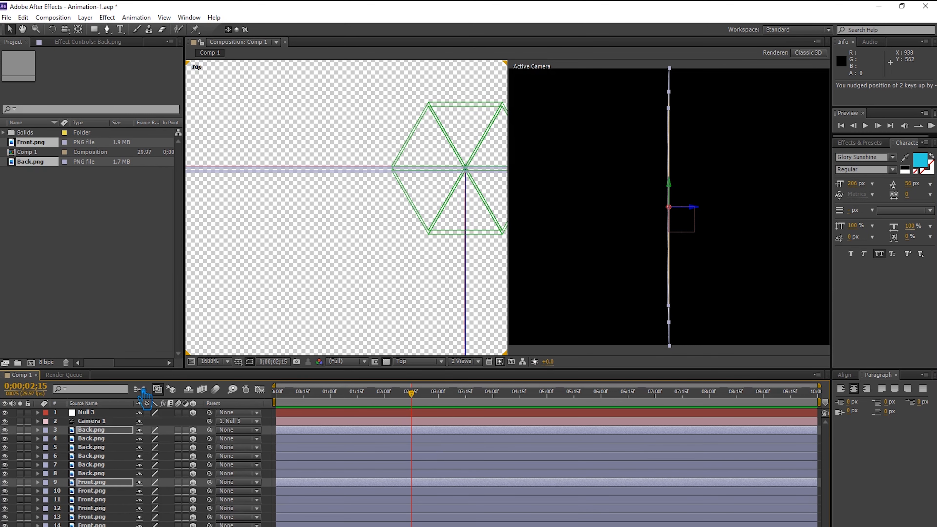
{"action": "key", "text": "ctrl+d"}
{"action": "key", "text": "ctrl+d"}
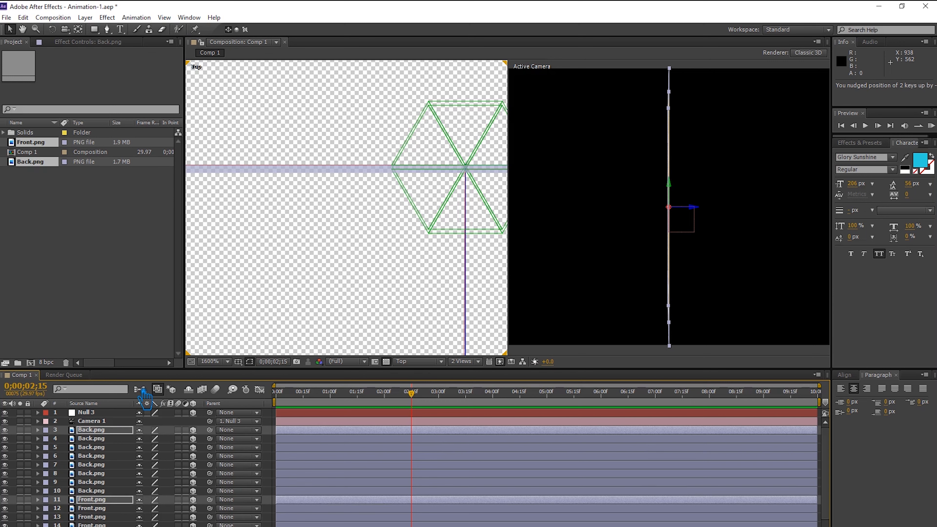
{"action": "key", "text": "ctrl+s"}
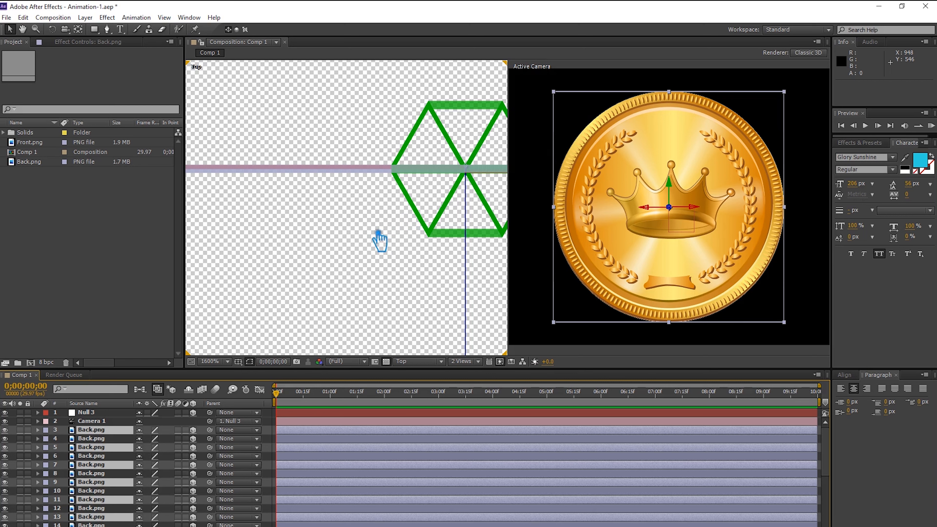
At 0;00;00;00, nudge the selected layer copies further up in the Top view to thicken the coin, and save the project.
{"action": "key", "text": "Up"}
{"action": "key", "text": "Up"}
{"action": "key", "text": "Up"}
{"action": "key", "text": "Up"}
{"action": "key", "text": "Up"}
{"action": "key", "text": "Up"}
{"action": "key", "text": "Up"}
{"action": "key", "text": "Up"}
{"action": "key", "text": "Up"}
{"action": "key", "text": "Up"}
{"action": "key", "text": "Up"}
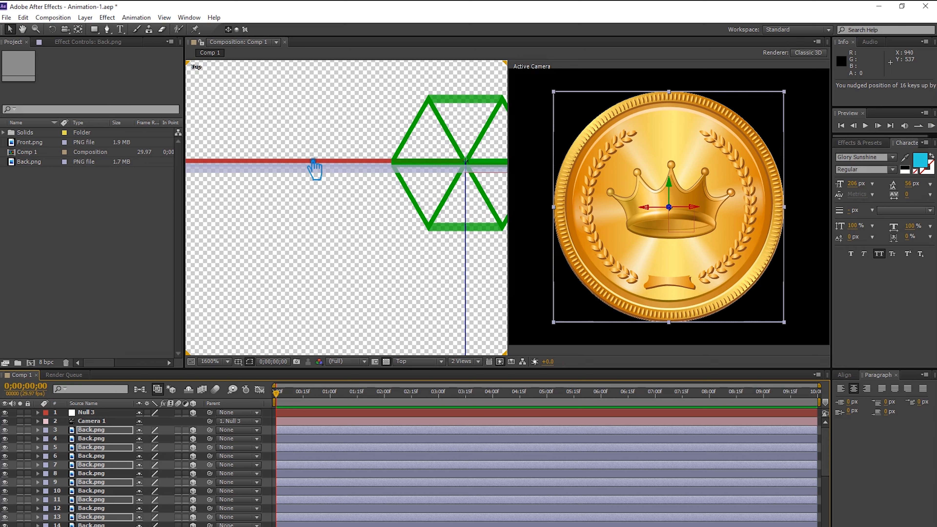
{"action": "left_click_drag", "start_coordinate": [320, 191], "coordinate": [318, 188]}
{"action": "key", "text": "Up"}
{"action": "key", "text": "Down"}
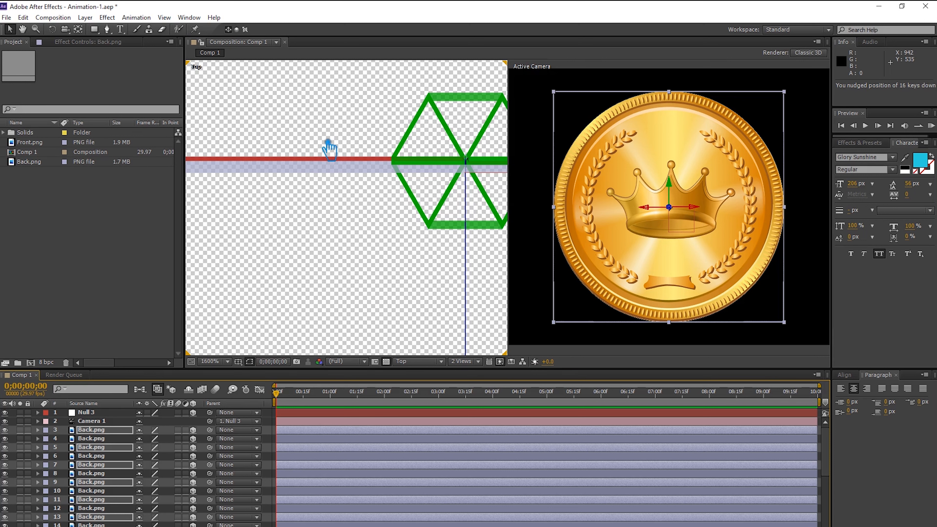
{"action": "left_click", "coordinate": [345, 211]}
{"action": "key", "text": "ctrl+s"}
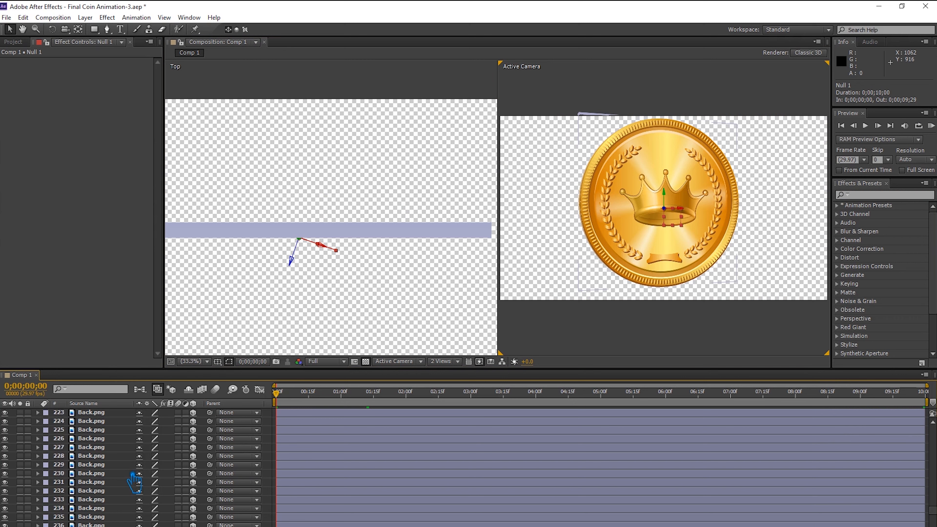
Pre-compose all the coin image layers together with the null and camera into a new composition named All.
{"action": "scroll", "coordinate": [135, 480], "scroll_direction": "down", "scroll_amount": 3}
{"action": "key", "text": "ctrl+a"}
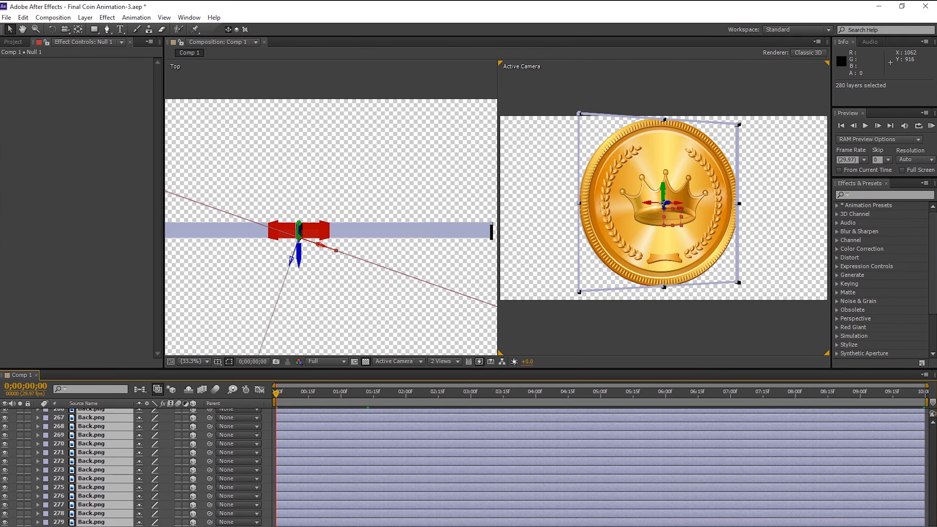
{"action": "right_click", "coordinate": [118, 496]}
{"action": "left_click", "coordinate": [172, 386]}
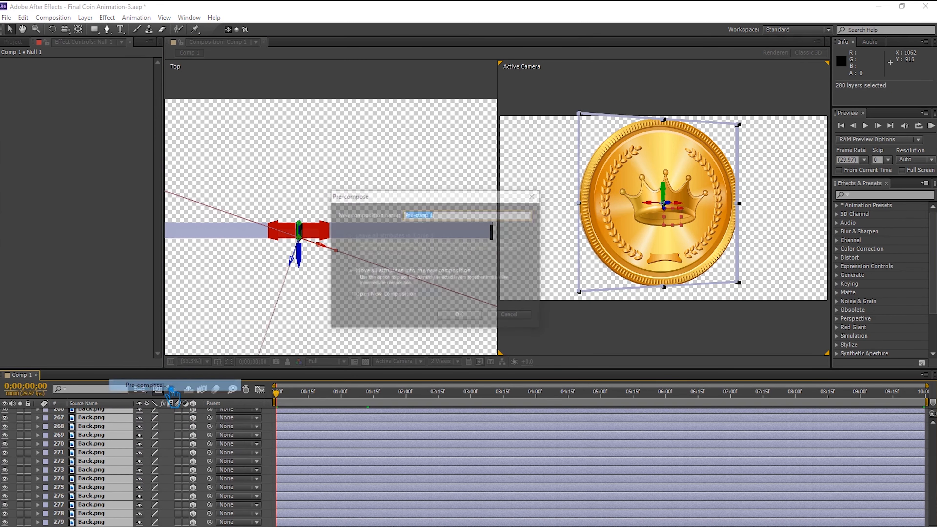
{"action": "type", "text": "All"}
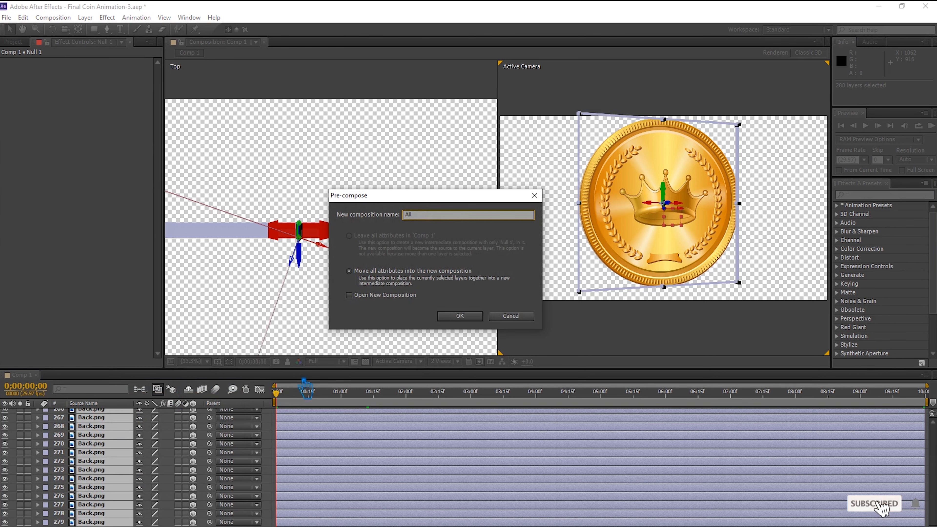
{"action": "left_click", "coordinate": [462, 317]}
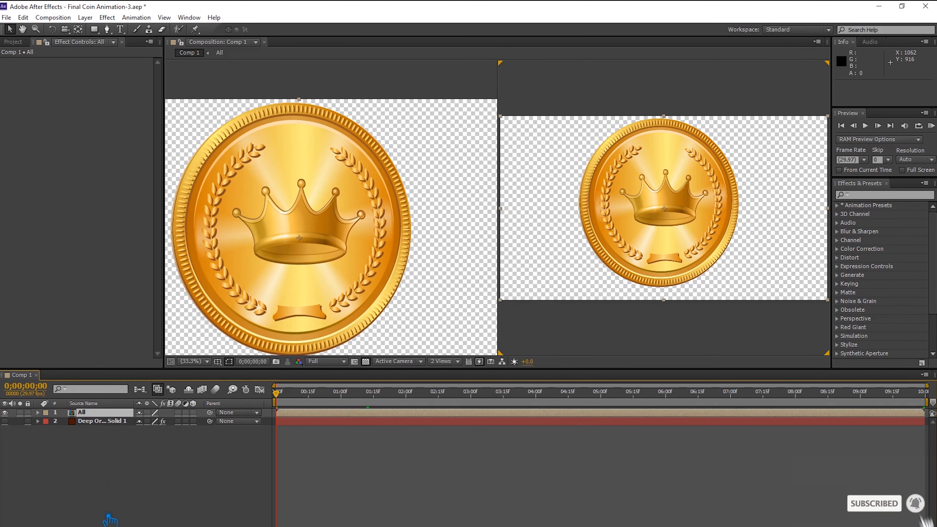
Delete the deep orange solid layer beneath All and switch the composition display to 1 View.
{"action": "left_click", "coordinate": [98, 423]}
{"action": "key", "text": "Delete"}
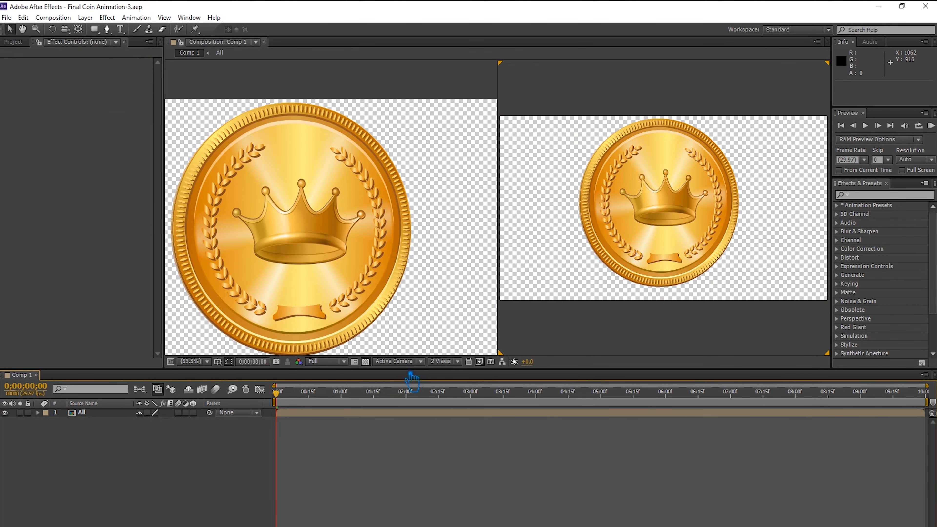
{"action": "left_click", "coordinate": [457, 362]}
{"action": "left_click", "coordinate": [464, 374]}
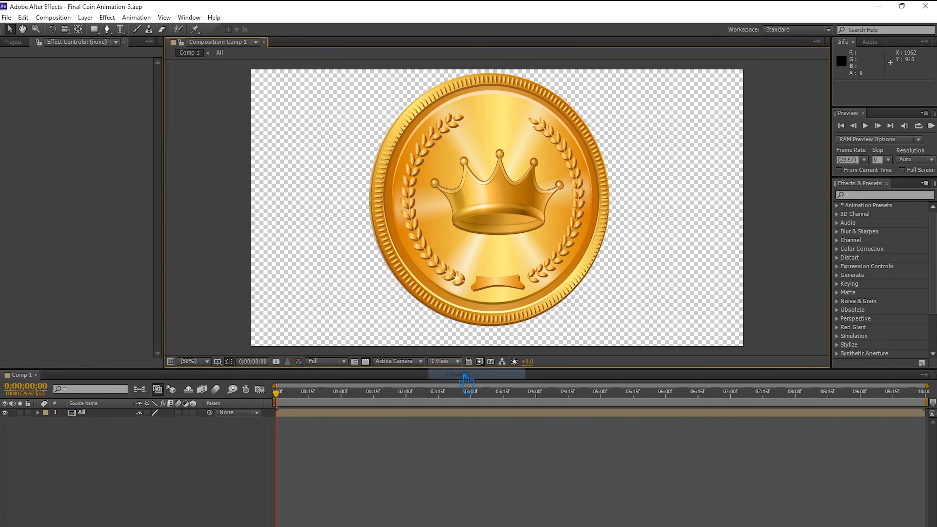
Check the coin against a black background by turning the transparency grid off and back on.
{"action": "left_click", "coordinate": [367, 362]}
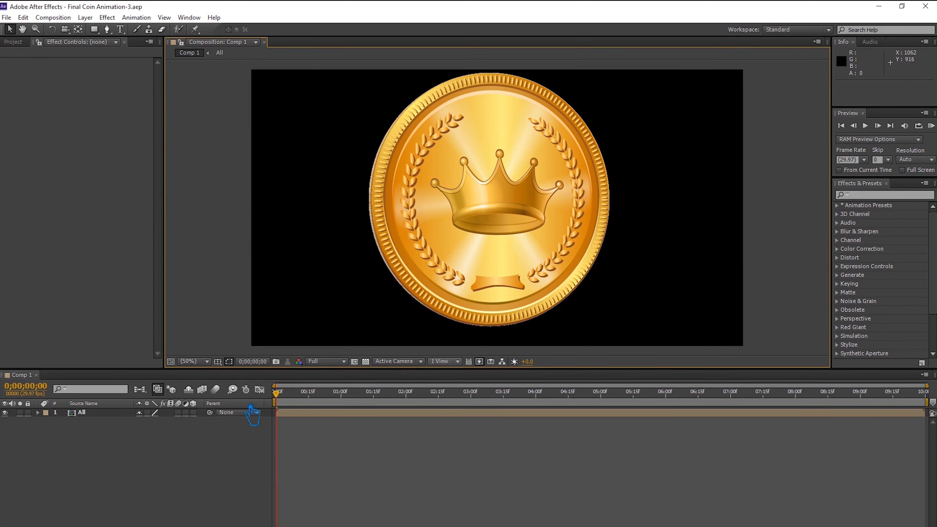
{"action": "left_click", "coordinate": [165, 465]}
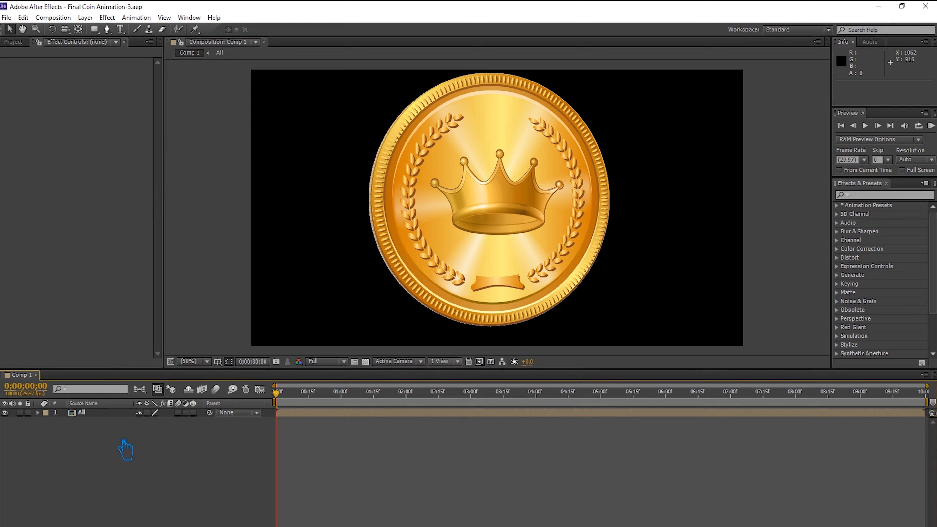
{"action": "left_click", "coordinate": [99, 415]}
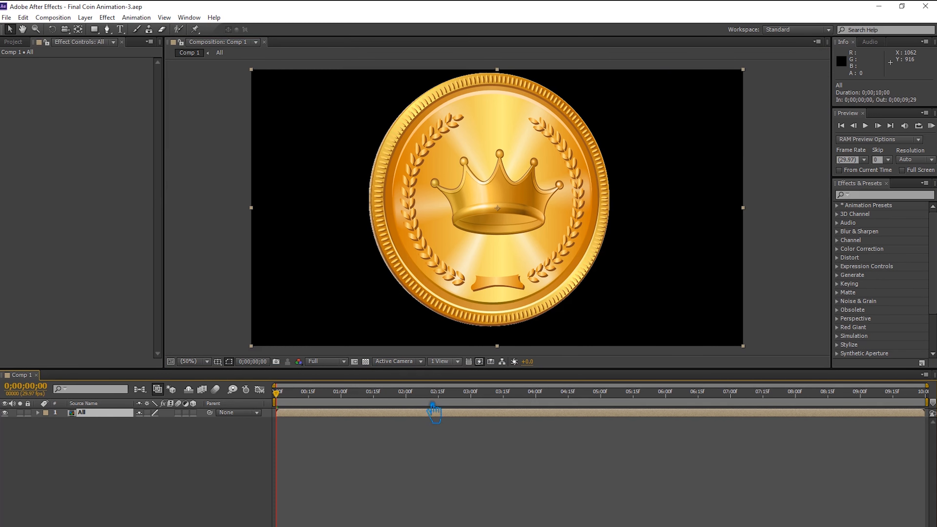
{"action": "left_click", "coordinate": [366, 362]}
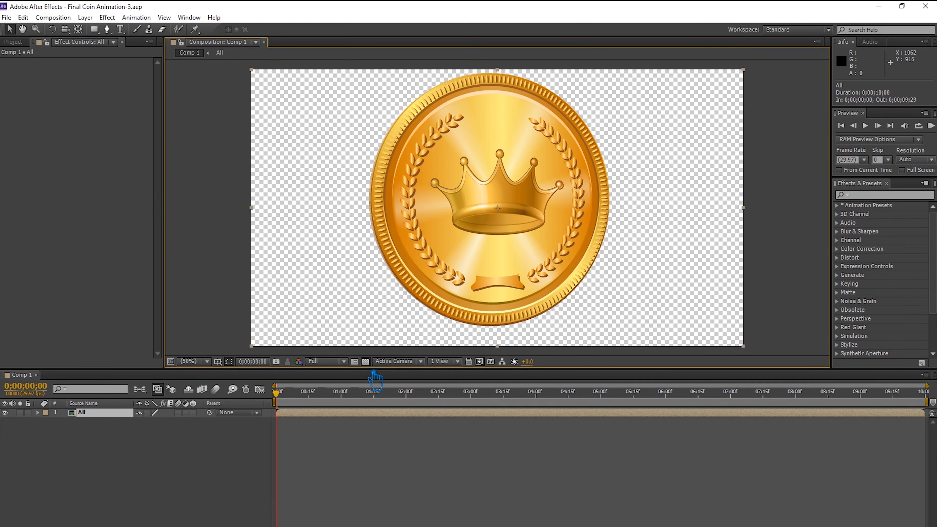
Scale the All layer to 85% and move it down to position 960, 564.
{"action": "key", "text": "s"}
{"action": "left_click_drag", "start_coordinate": [161, 427], "coordinate": [156, 429]}
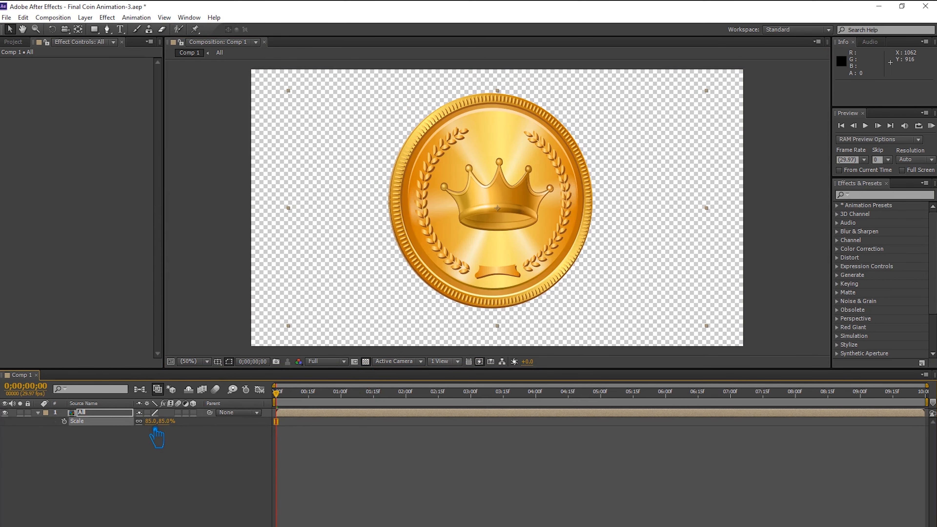
{"action": "key", "text": "Down"}
{"action": "key", "text": "Down"}
{"action": "key", "text": "Down"}
{"action": "key", "text": "Down"}
{"action": "key", "text": "Down"}
{"action": "key", "text": "Down"}
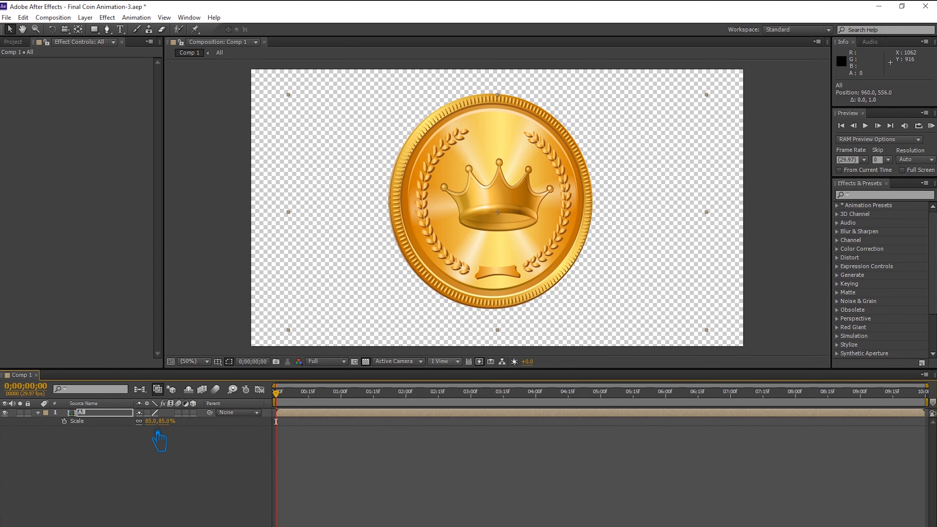
{"action": "key", "text": "Down"}
{"action": "key", "text": "Down"}
{"action": "key", "text": "Down"}
{"action": "key", "text": "Down"}
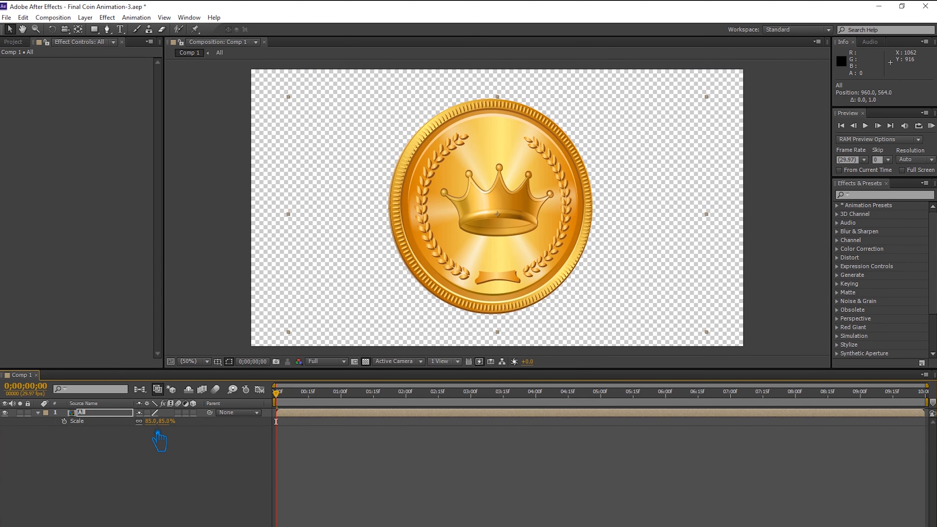
Show the timeline's Mode columns, collapse the All layer's properties, and save the project.
{"action": "key", "text": "F4"}
{"action": "left_click", "coordinate": [38, 412]}
{"action": "left_click", "coordinate": [134, 443]}
{"action": "key", "text": "ctrl+s"}
Find the CC Light Sweep effect by searching for "cc l" and apply it to the All layer.
{"action": "left_click", "coordinate": [105, 414]}
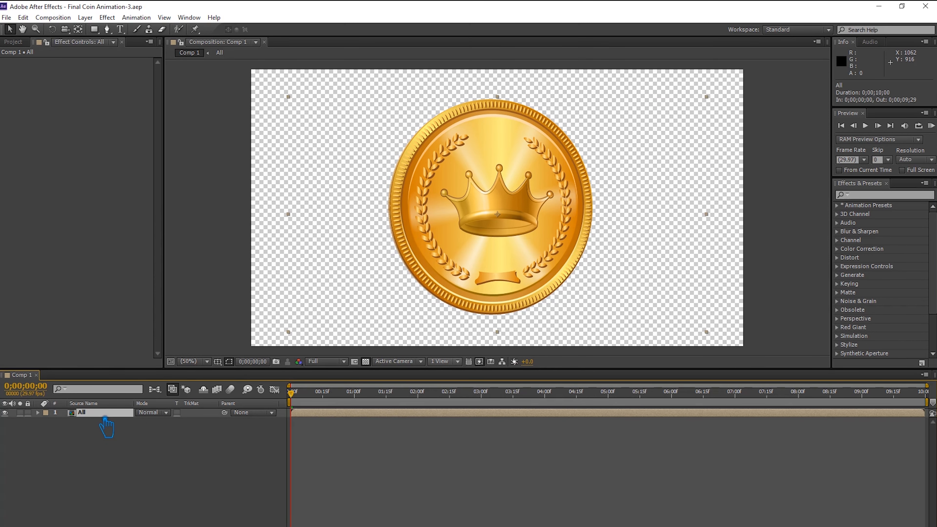
{"action": "right_click", "coordinate": [105, 413]}
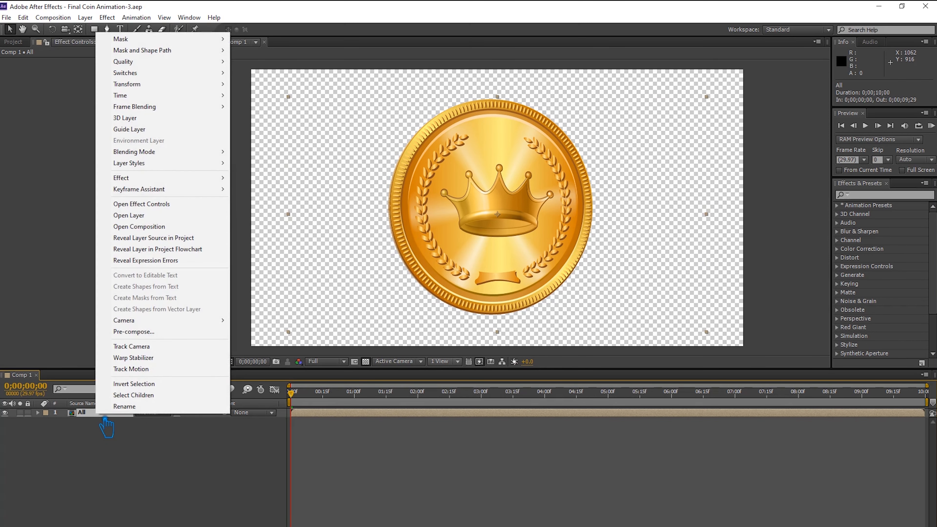
{"action": "left_click", "coordinate": [864, 196]}
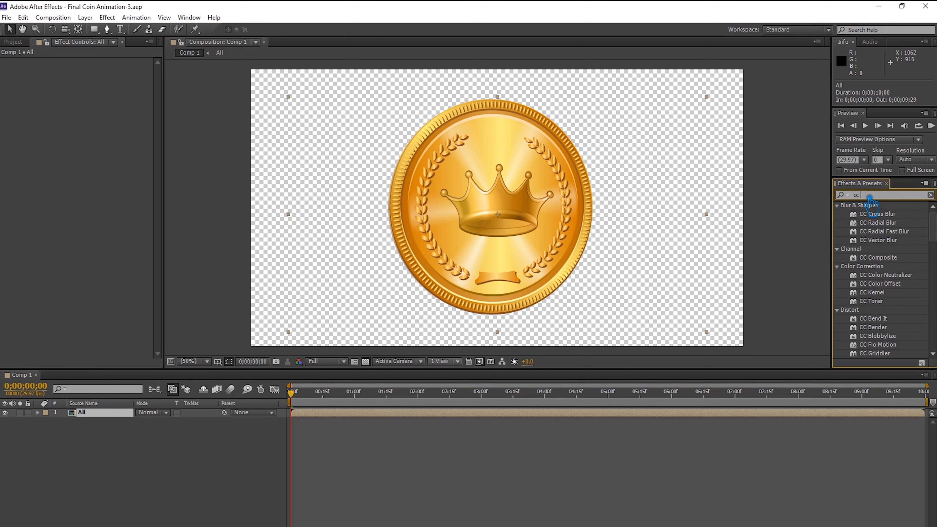
{"action": "type", "text": "l"}
{"action": "left_click", "coordinate": [901, 234]}
{"action": "left_click", "coordinate": [901, 250]}
{"action": "left_click", "coordinate": [903, 251]}
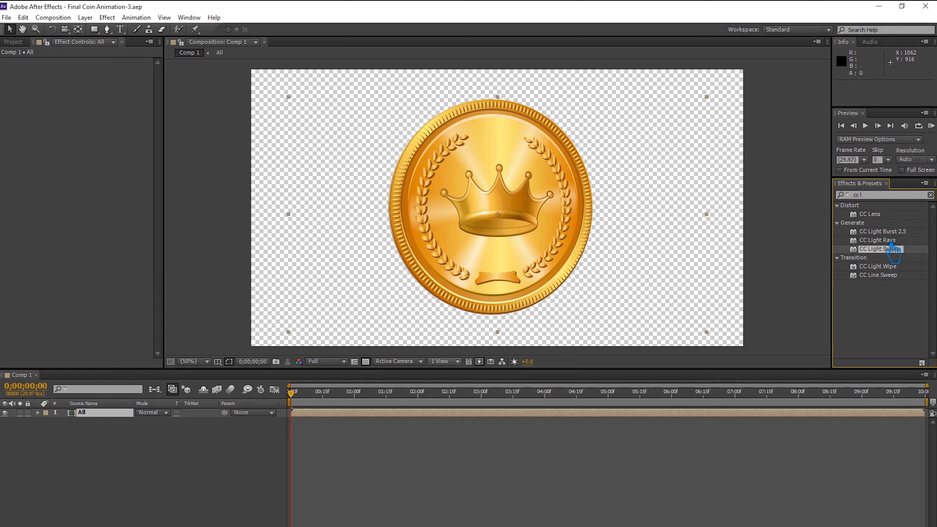
{"action": "left_click_drag", "start_coordinate": [883, 252], "coordinate": [517, 232]}
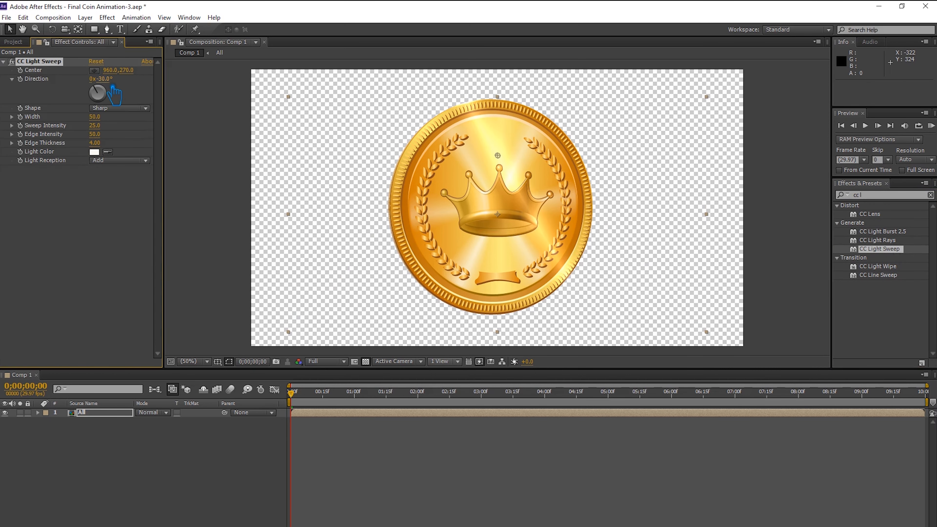
Set the light sweep's Direction to 45°, Width to 109 and Sweep Intensity to 40.
{"action": "key", "text": "Return"}
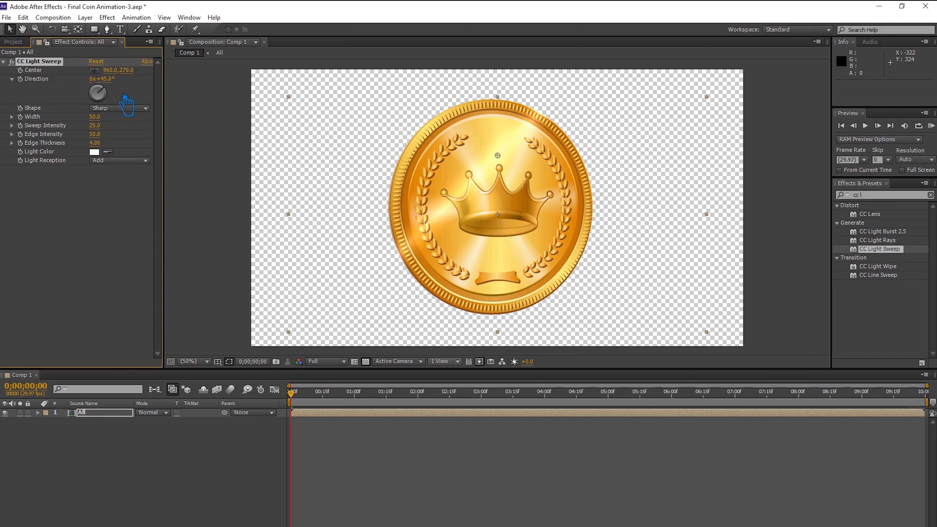
{"action": "left_click_drag", "start_coordinate": [100, 118], "coordinate": [134, 123]}
{"action": "left_click", "coordinate": [101, 127]}
{"action": "type", "text": "30"}
{"action": "key", "text": "Return"}
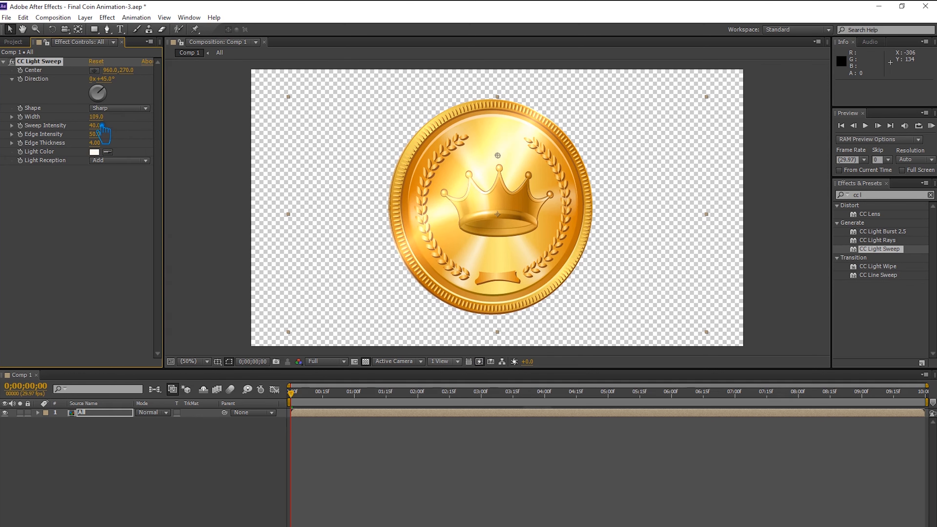
Keyframe the light sweep's Center across the coin, from 435.3, 81.8 at 0;00;02;15 to 1818.8, 710.0 at 0;00;04;15.
{"action": "left_click_drag", "start_coordinate": [502, 158], "coordinate": [383, 115]}
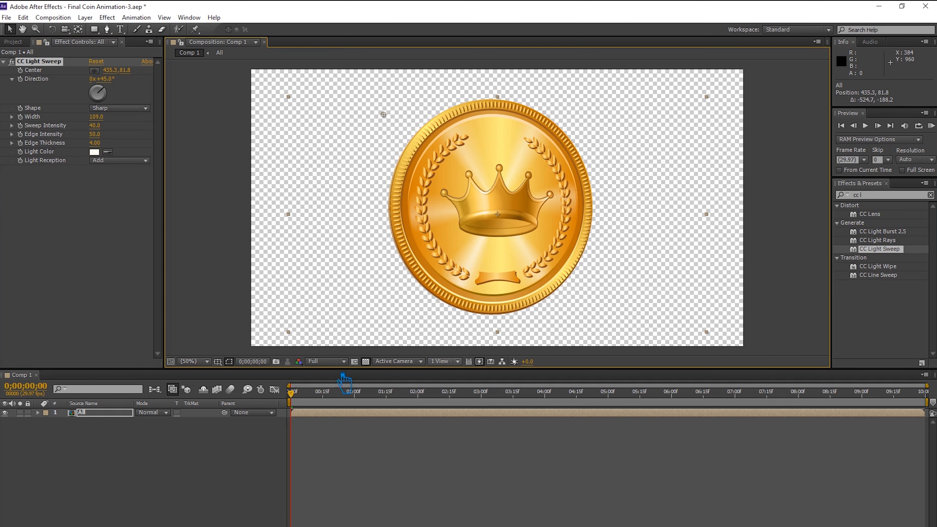
{"action": "left_click_drag", "start_coordinate": [306, 405], "coordinate": [449, 410]}
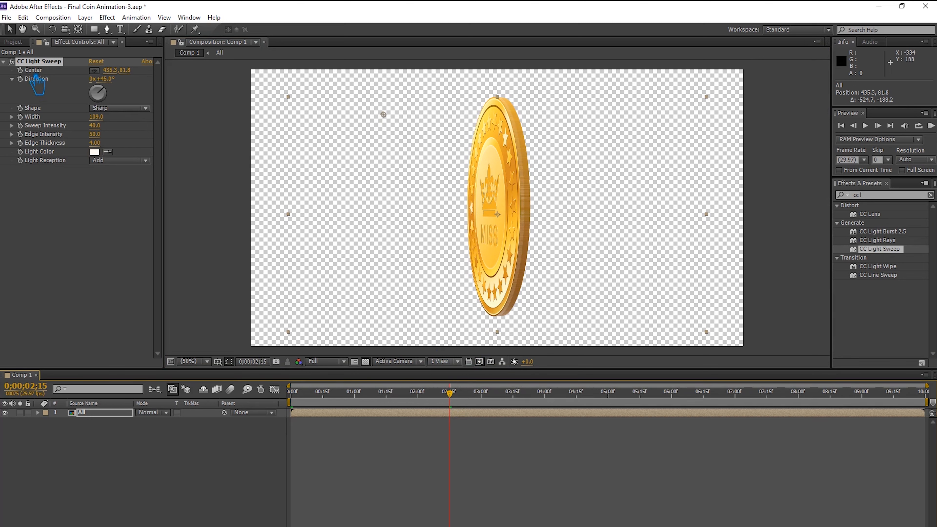
{"action": "left_click", "coordinate": [21, 70]}
{"action": "left_click_drag", "start_coordinate": [458, 402], "coordinate": [586, 404]}
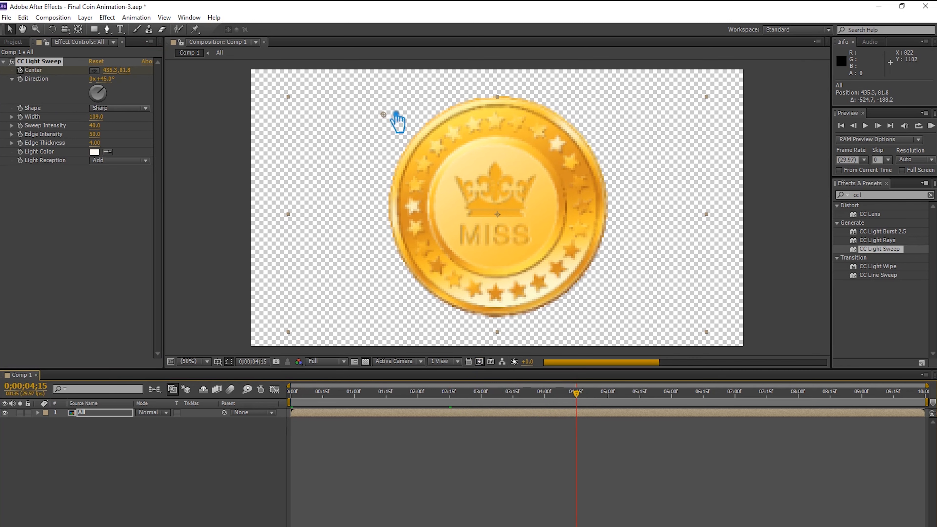
{"action": "mouse_move", "coordinate": [384, 115]}
{"action": "left_mouse_down"}
{"action": "mouse_move", "coordinate": [435, 139]}
{"action": "mouse_move", "coordinate": [486, 184]}
{"action": "mouse_move", "coordinate": [605, 224]}
{"action": "mouse_move", "coordinate": [613, 257]}
{"action": "mouse_move", "coordinate": [692, 252]}
{"action": "mouse_move", "coordinate": [683, 263]}
{"action": "left_mouse_up"}
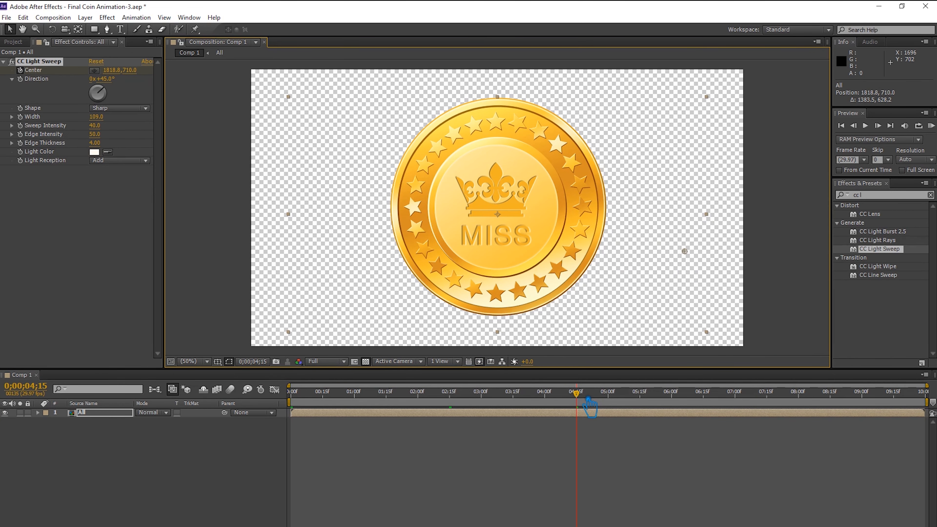
Split the All layer at 0;00;07;15 and copy the first part's CC Light Sweep onto the second part.
{"action": "left_click_drag", "start_coordinate": [588, 401], "coordinate": [779, 410]}
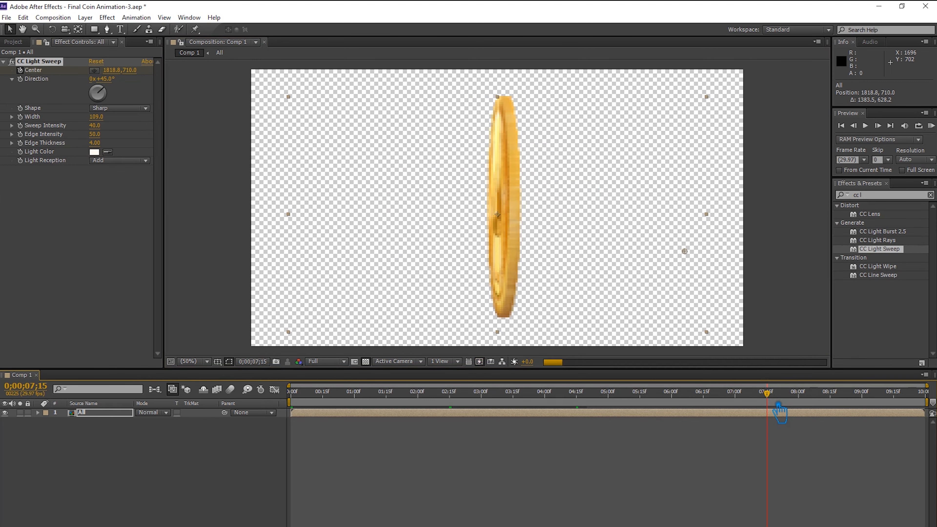
{"action": "key", "text": "ctrl+shift+d"}
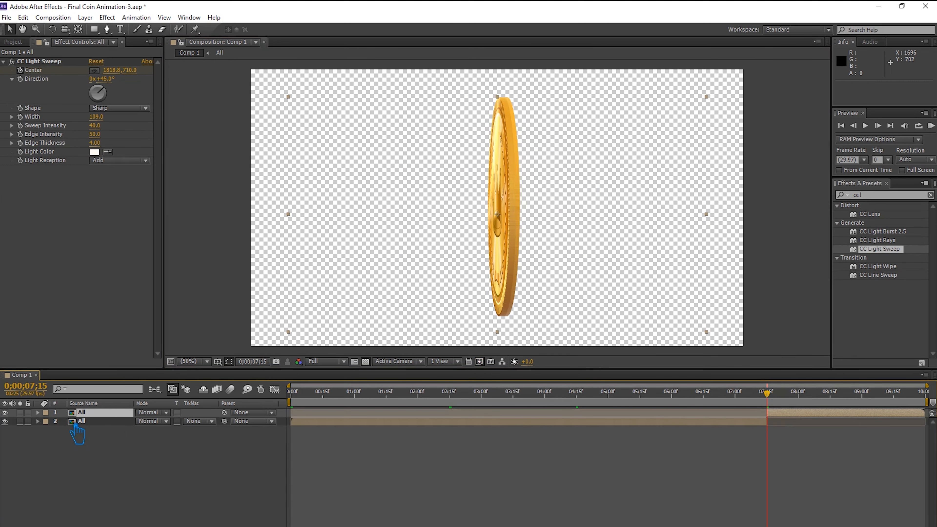
{"action": "left_click", "coordinate": [115, 423]}
{"action": "left_click", "coordinate": [61, 62]}
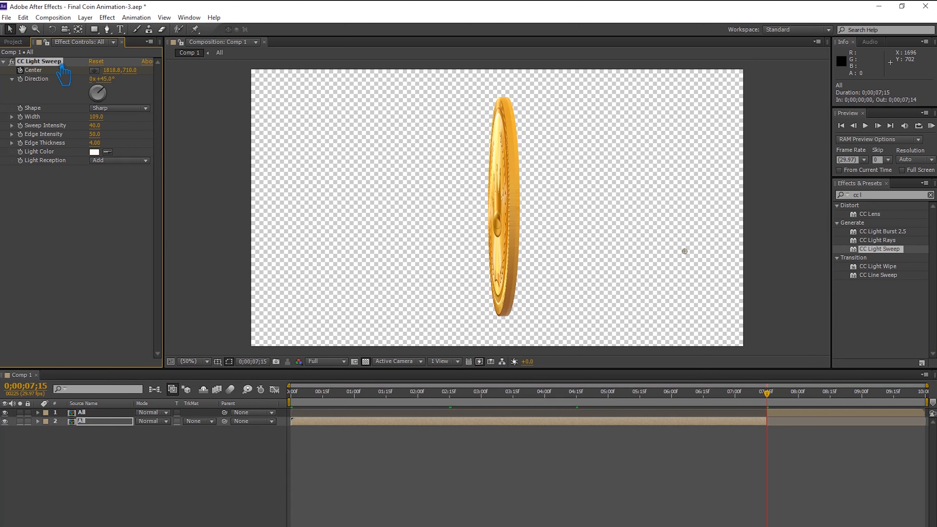
{"action": "left_click", "coordinate": [840, 412]}
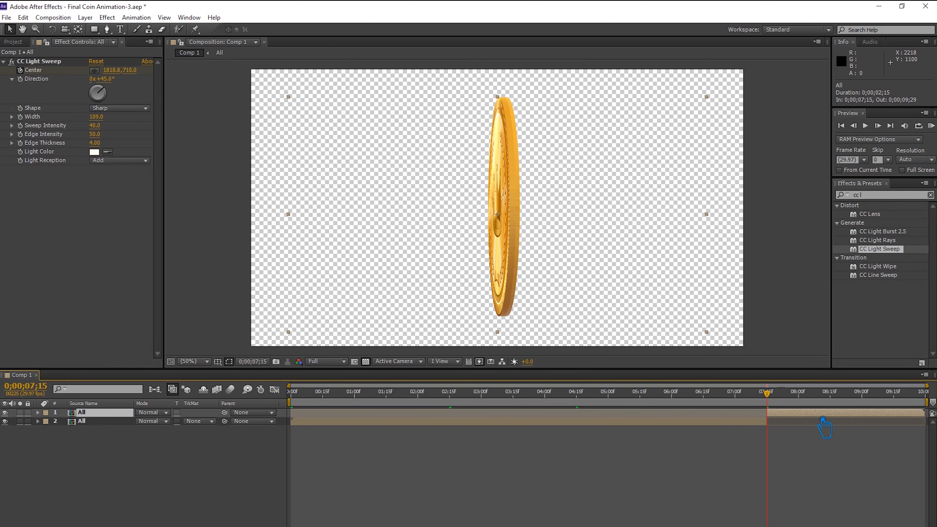
{"action": "key", "text": "ctrl+v"}
Go to 0;00;09;29, deselect the layers, and preview the coin rotation with its light sweeps.
{"action": "left_click_drag", "start_coordinate": [776, 400], "coordinate": [931, 417]}
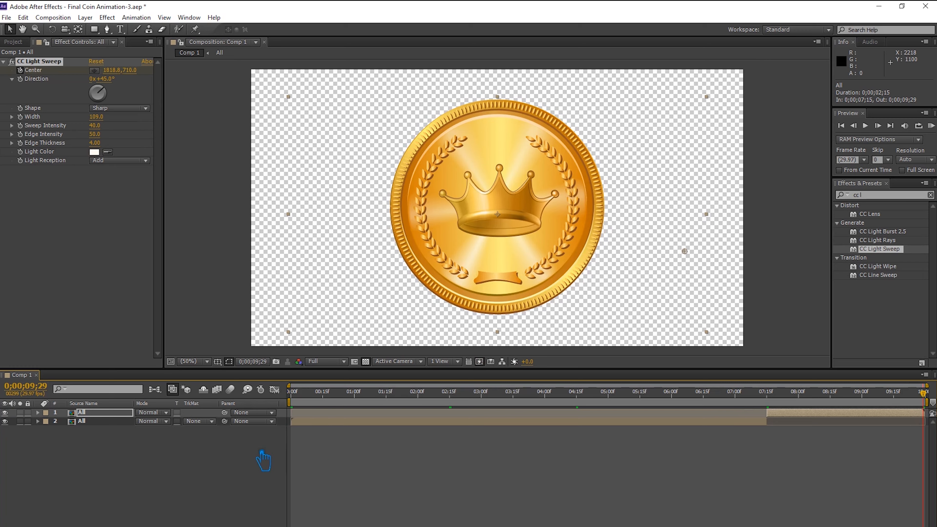
{"action": "left_click", "coordinate": [263, 460]}
{"action": "key", "text": "KP_0"}
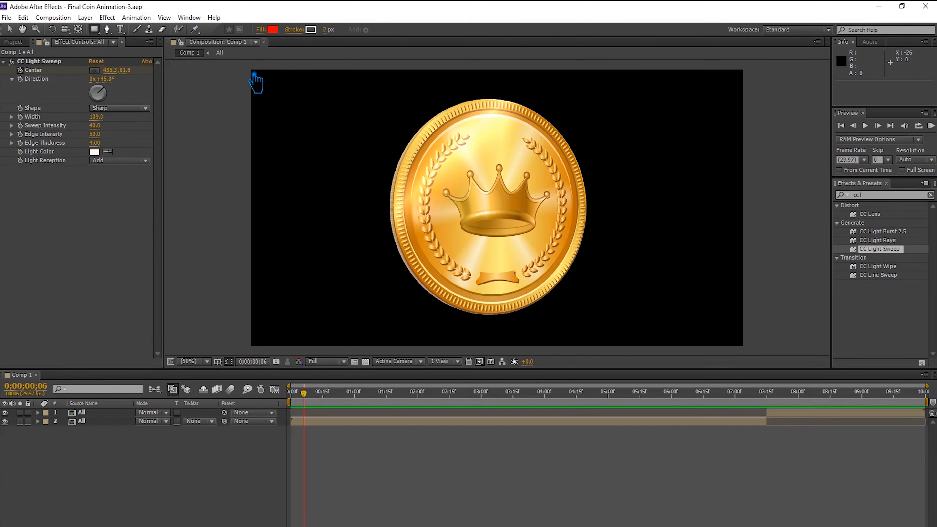
Draw a red-filled rectangle covering the whole frame and place its shape layer below both All layers.
{"action": "left_click_drag", "start_coordinate": [245, 68], "coordinate": [757, 355]}
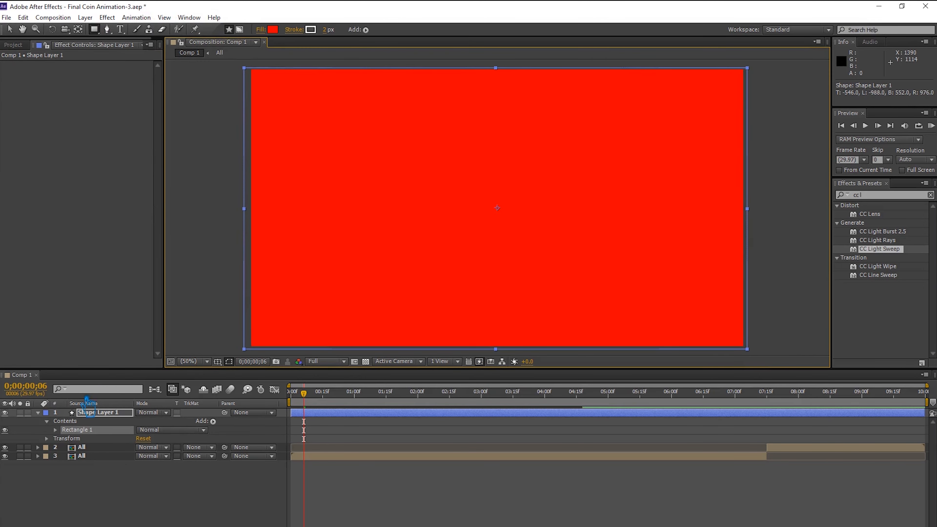
{"action": "left_click", "coordinate": [38, 413]}
{"action": "left_click_drag", "start_coordinate": [98, 413], "coordinate": [106, 449]}
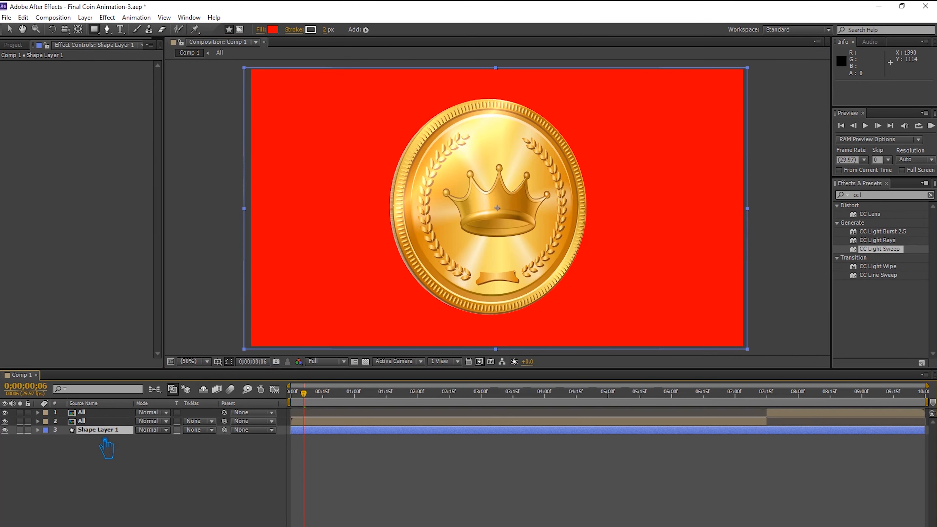
Remove the stroke from the red background rectangle by setting its stroke type to None.
{"action": "left_click", "coordinate": [311, 35]}
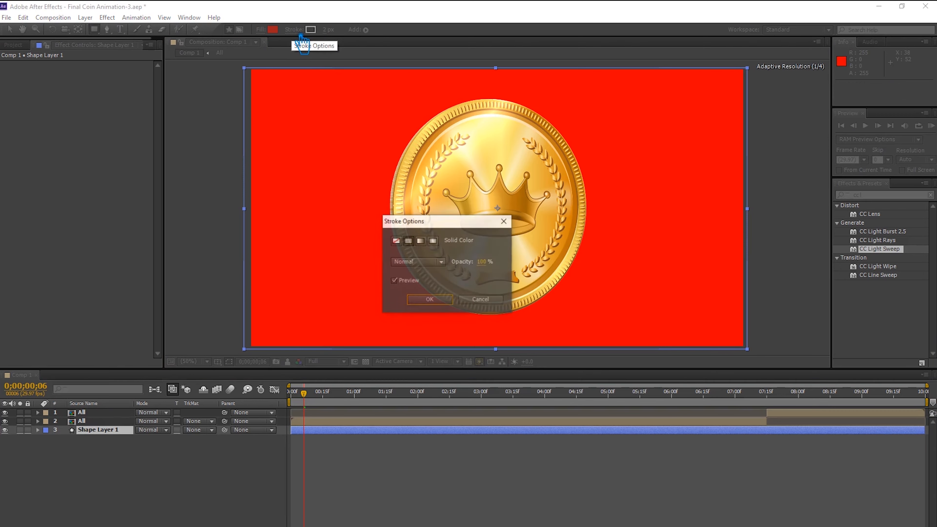
{"action": "left_click", "coordinate": [395, 241]}
{"action": "left_click", "coordinate": [429, 299]}
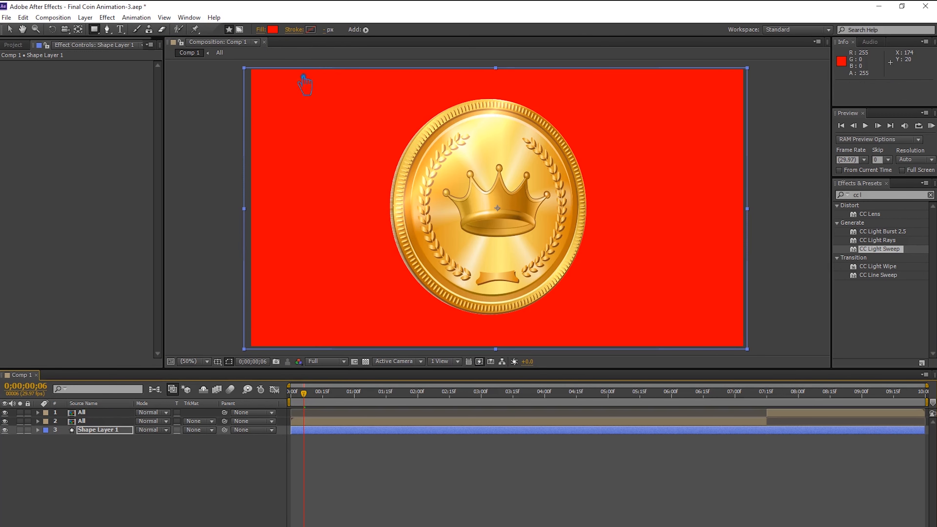
{"action": "left_click", "coordinate": [274, 30]}
{"action": "left_click", "coordinate": [252, 192]}
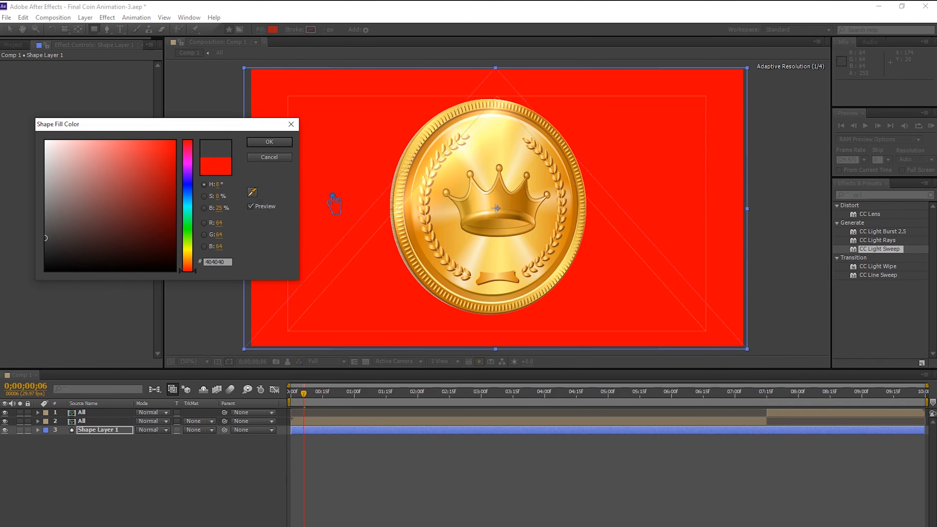
{"action": "left_click", "coordinate": [467, 185]}
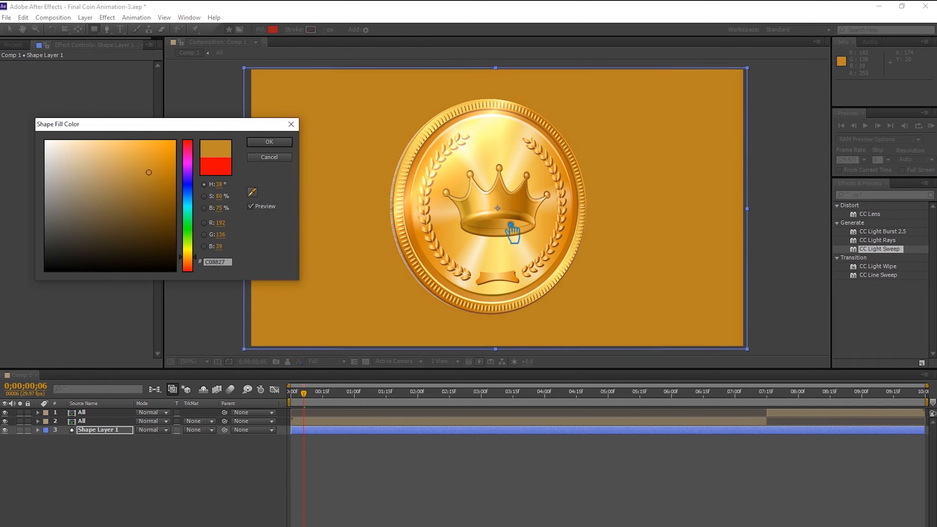
{"action": "left_click_drag", "start_coordinate": [154, 239], "coordinate": [109, 251]}
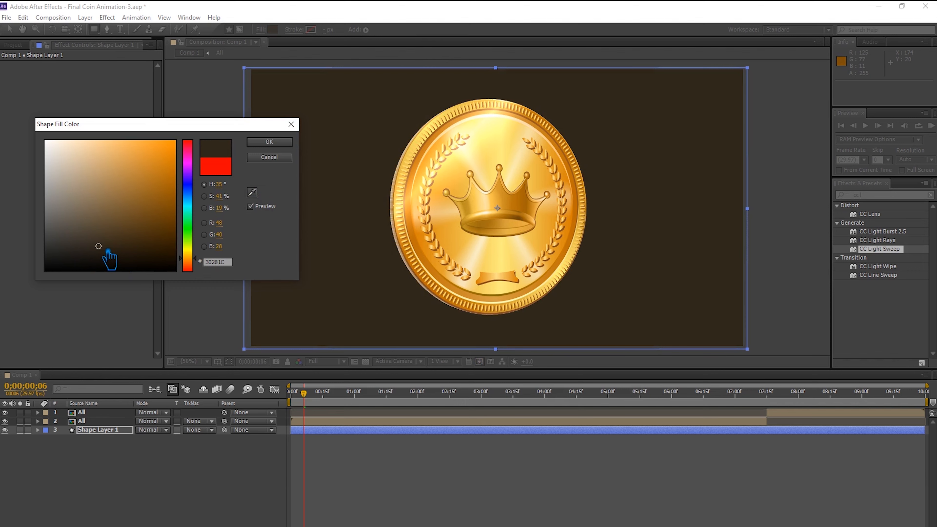
{"action": "left_click", "coordinate": [269, 157]}
Apply the Ramp effect to the background shape layer and place its start point at the coin's centre, 954.0, 538.0.
{"action": "left_click_drag", "start_coordinate": [883, 196], "coordinate": [822, 196]}
{"action": "type", "text": "ramp"}
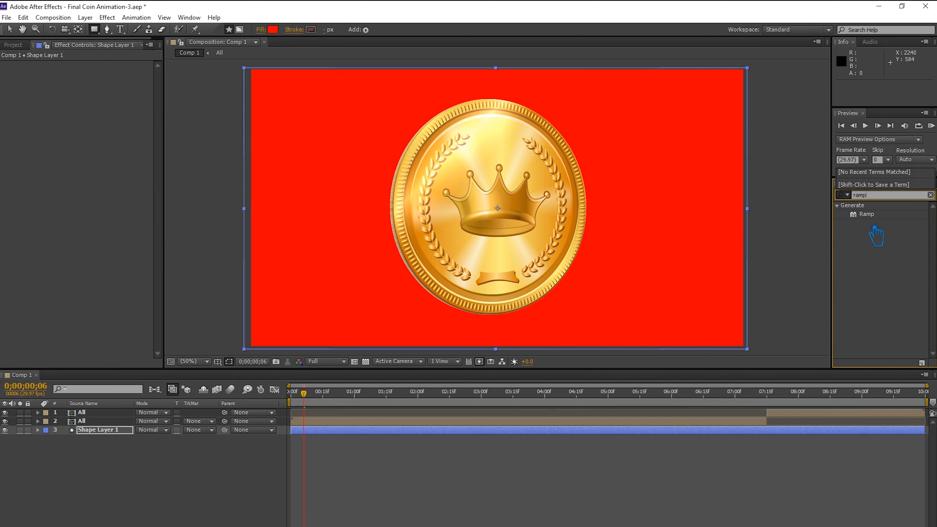
{"action": "left_click_drag", "start_coordinate": [866, 214], "coordinate": [738, 255]}
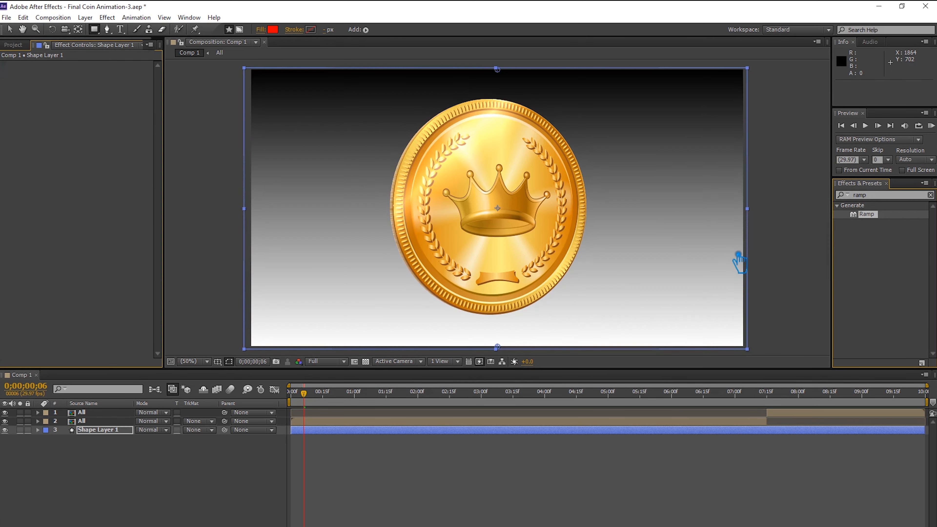
{"action": "left_click_drag", "start_coordinate": [510, 74], "coordinate": [509, 211]}
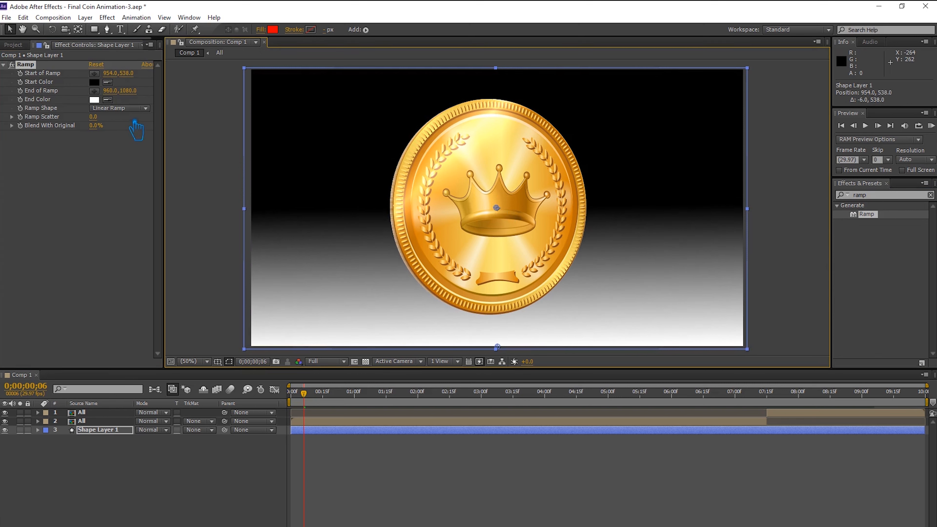
Change the background's ramp shape to Radial Ramp and set End of Ramp to 960.0, 2833.0.
{"action": "left_click", "coordinate": [120, 108]}
{"action": "left_click", "coordinate": [123, 131]}
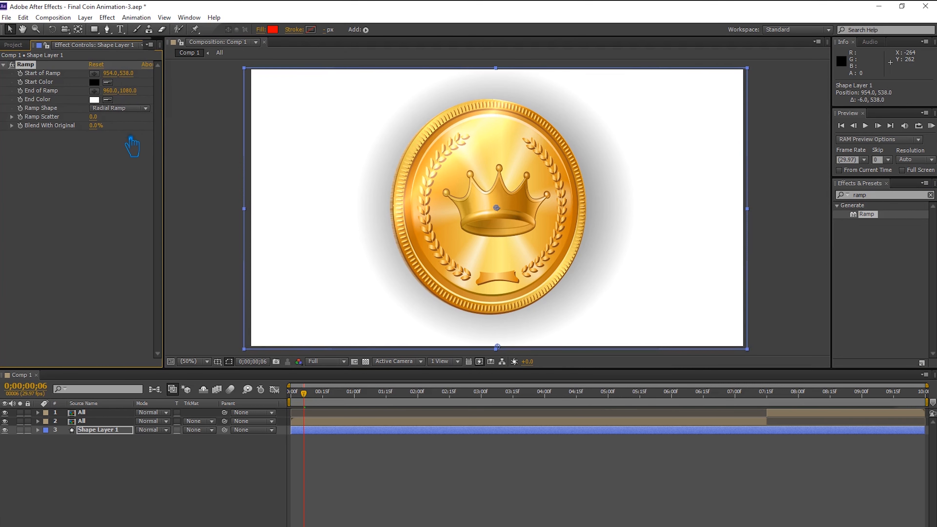
{"action": "left_click_drag", "start_coordinate": [134, 92], "coordinate": [774, 94]}
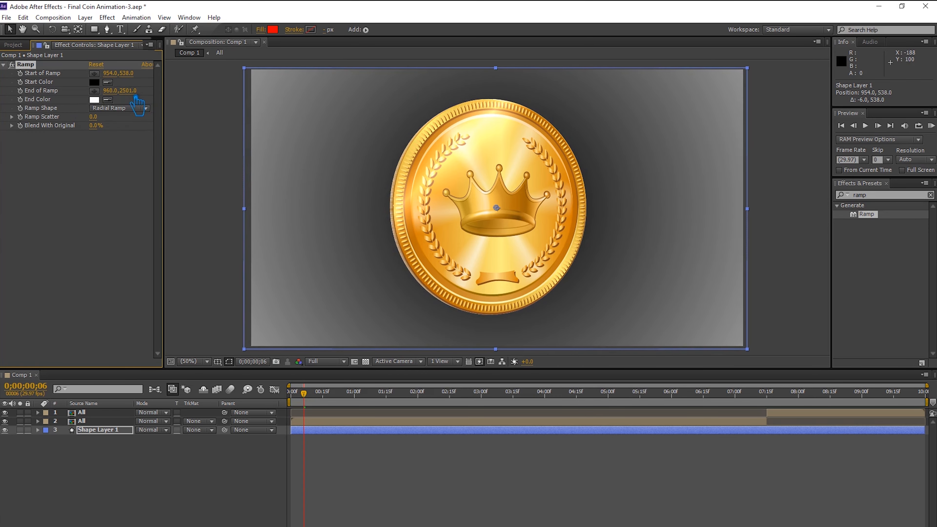
{"action": "left_click_drag", "start_coordinate": [136, 99], "coordinate": [275, 99]}
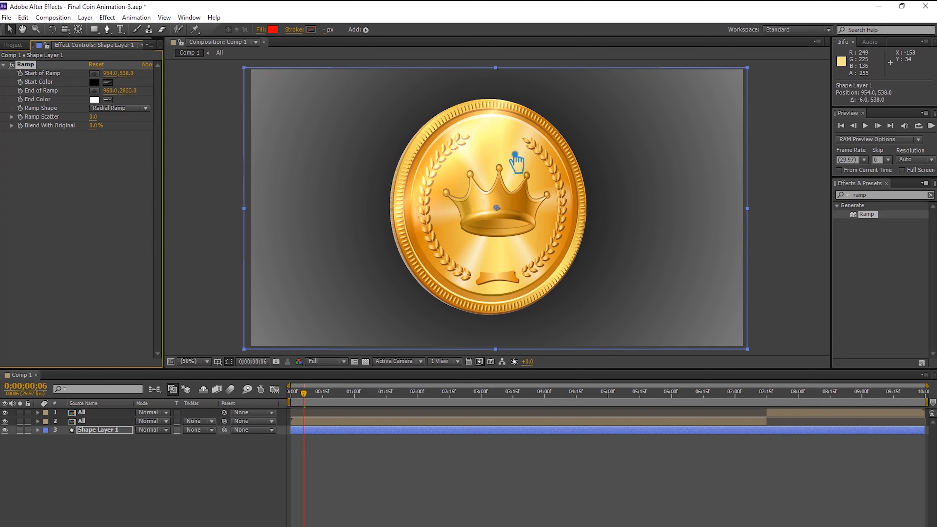
Sample the ramp's start colour from the coin's light gold and set its end colour to a dark brown.
{"action": "left_click", "coordinate": [467, 170]}
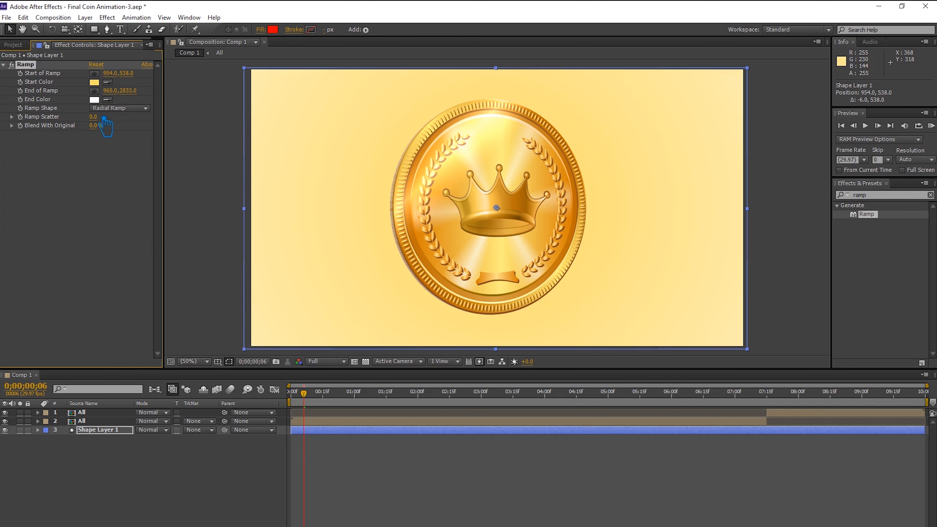
{"action": "left_click", "coordinate": [123, 105]}
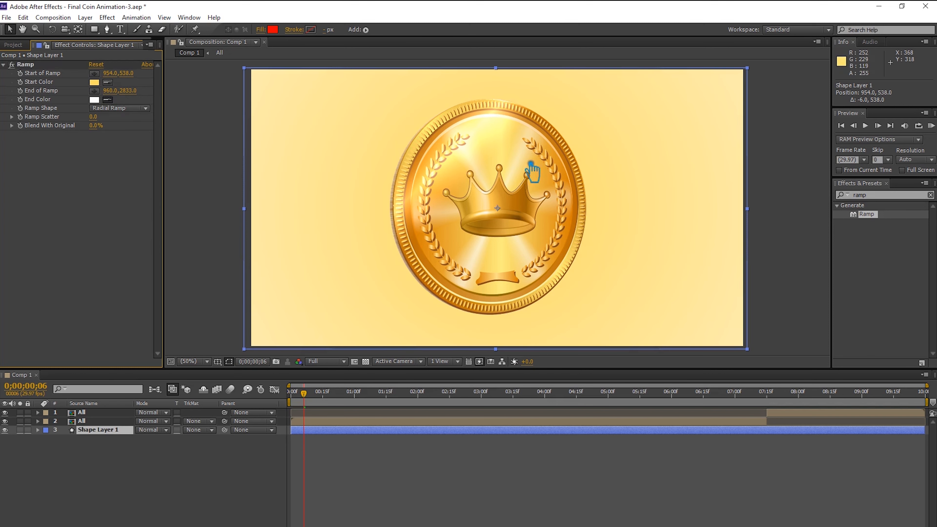
{"action": "left_click", "coordinate": [530, 222]}
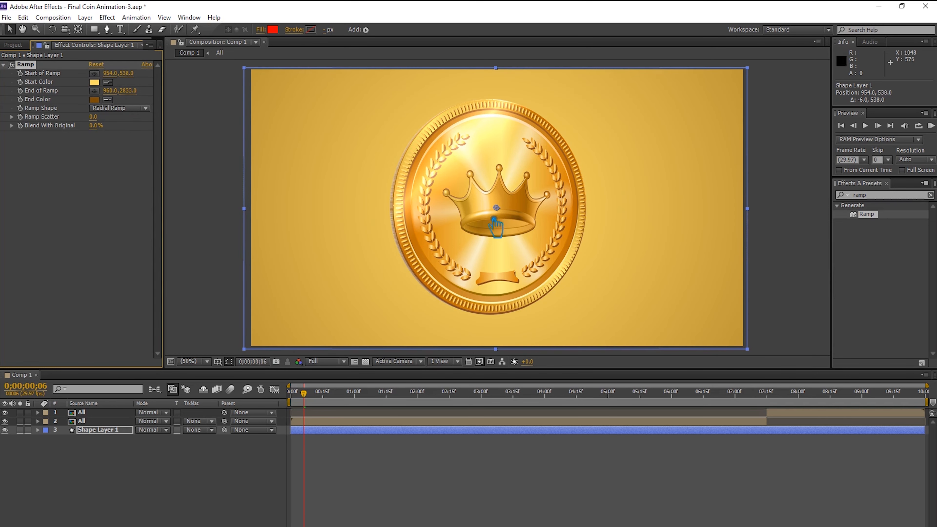
{"action": "left_click", "coordinate": [95, 99]}
{"action": "left_click_drag", "start_coordinate": [158, 260], "coordinate": [117, 254]}
{"action": "left_click", "coordinate": [269, 142]}
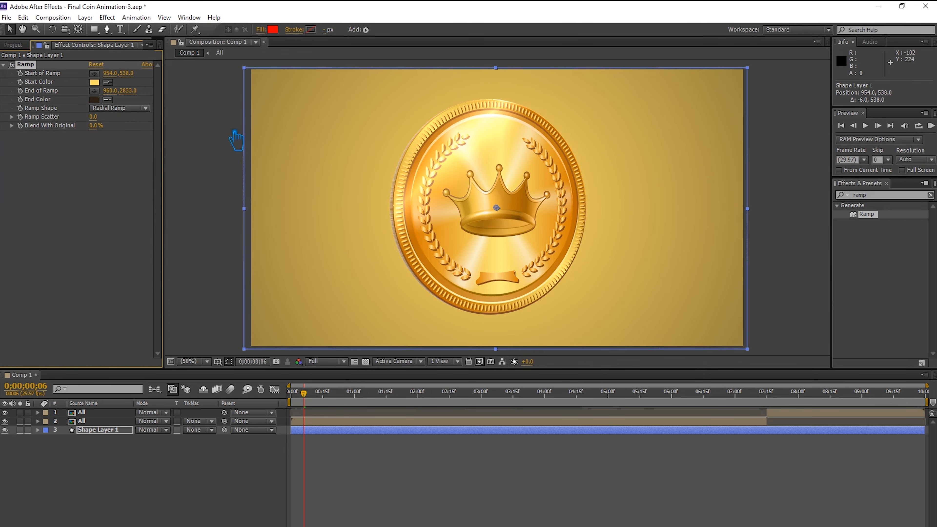
Tighten the radial gradient by setting End of Ramp to 960.0, 1741.0.
{"action": "left_click_drag", "start_coordinate": [141, 96], "coordinate": [8, 96]}
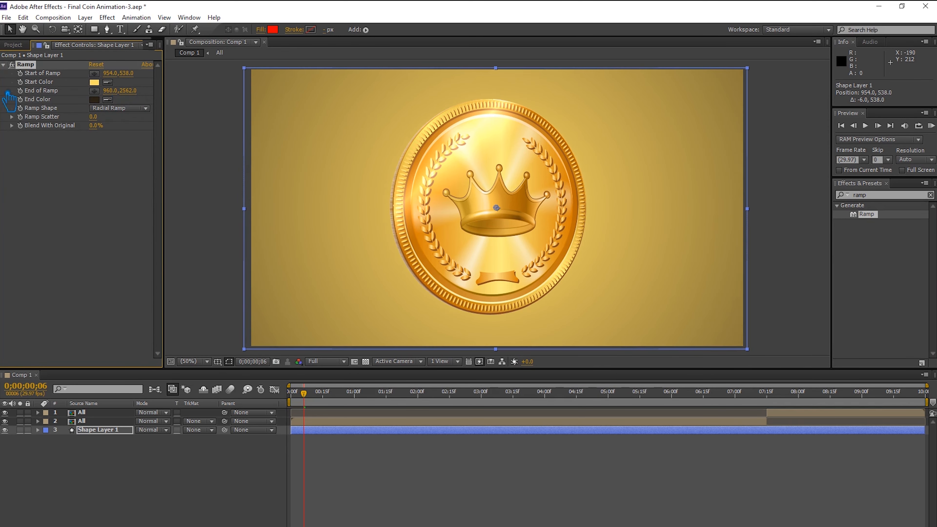
{"action": "left_click_drag", "start_coordinate": [151, 97], "coordinate": [8, 94]}
{"action": "left_click_drag", "start_coordinate": [135, 95], "coordinate": [16, 106]}
{"action": "left_click_drag", "start_coordinate": [141, 101], "coordinate": [220, 106]}
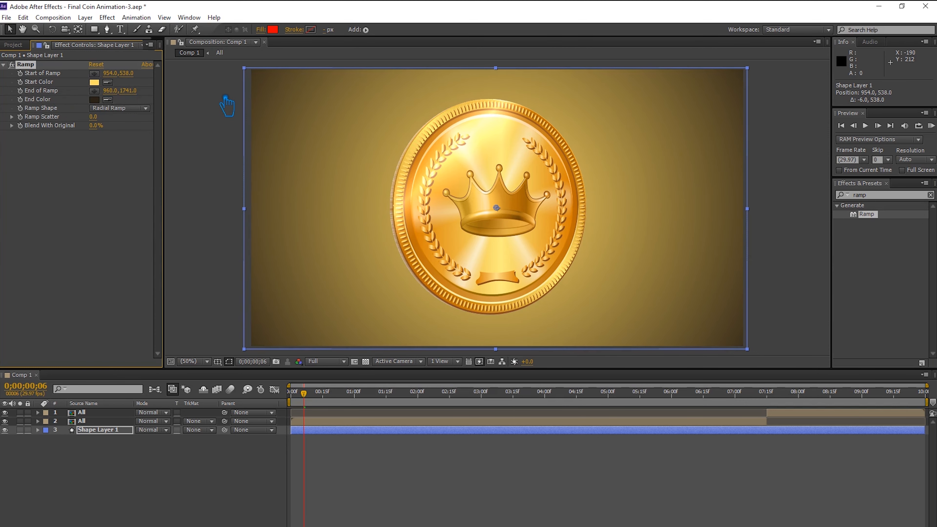
Change the ramp's start colour to a pale cream, about FFF4CF, and save the project with the layer deselected.
{"action": "left_click", "coordinate": [95, 82]}
{"action": "left_click", "coordinate": [85, 141]}
{"action": "left_click_drag", "start_coordinate": [89, 138], "coordinate": [79, 138]}
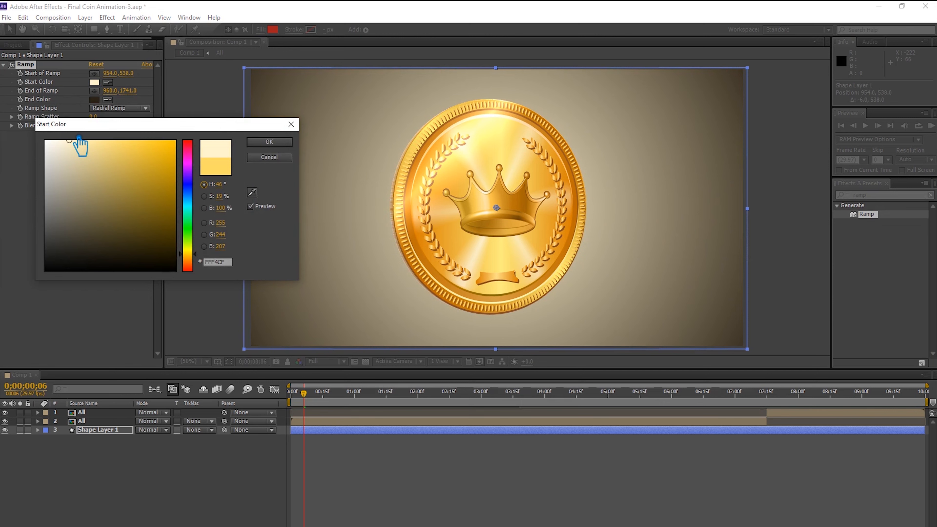
{"action": "left_click", "coordinate": [269, 142]}
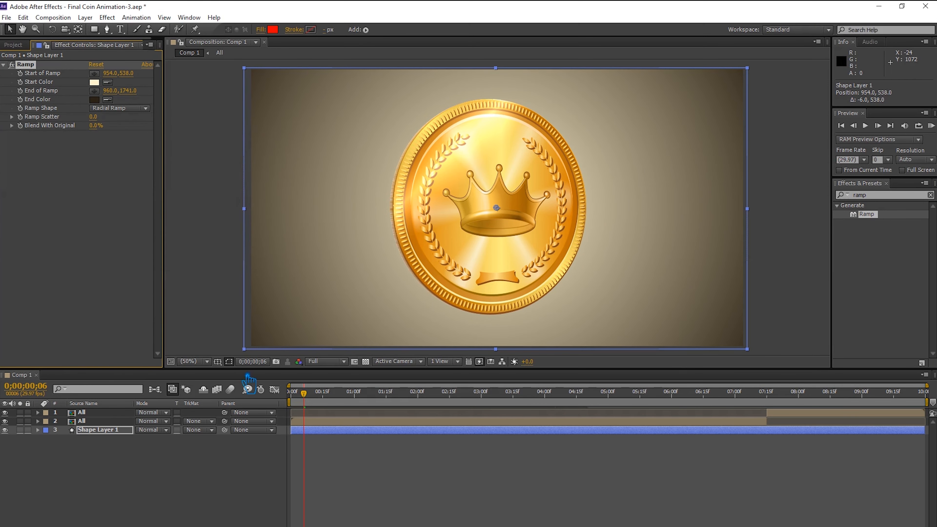
{"action": "left_click", "coordinate": [180, 472]}
{"action": "key", "text": "ctrl+s"}
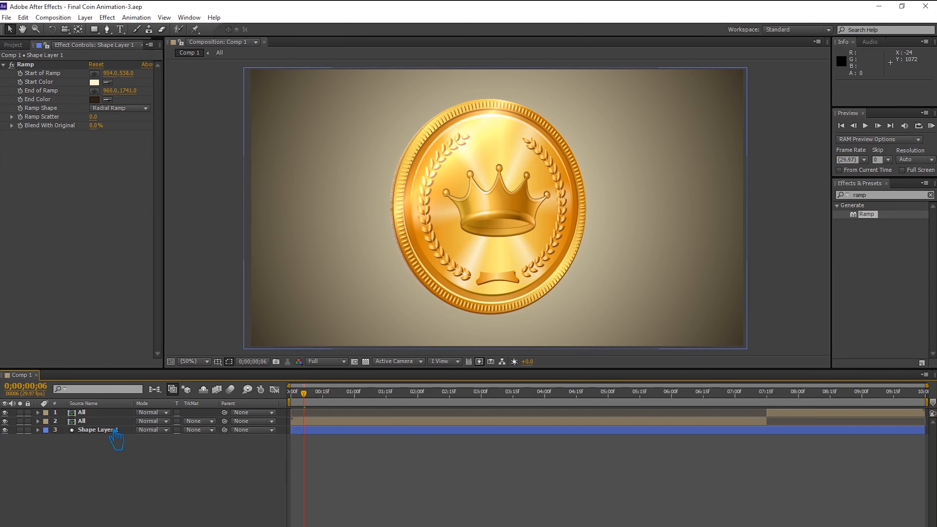
{"action": "left_click", "coordinate": [102, 422]}
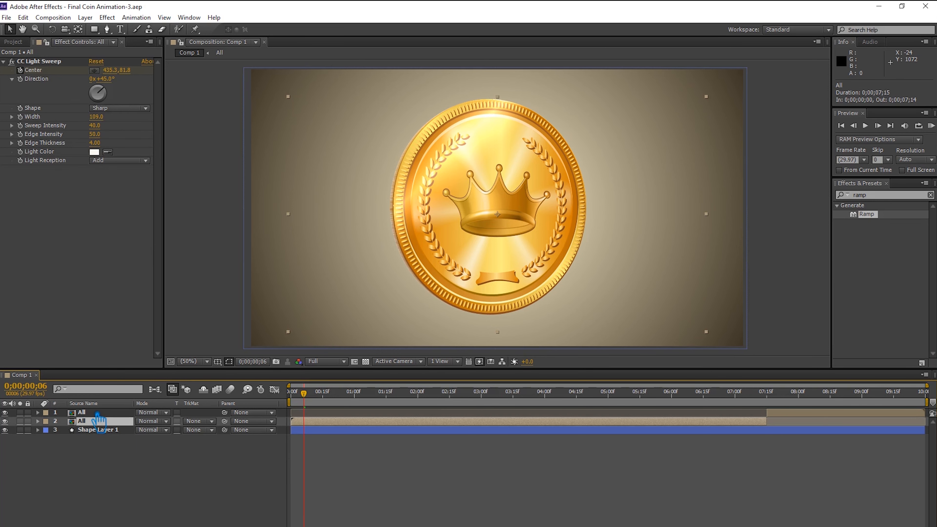
{"action": "mouse_move", "coordinate": [314, 397]}
{"action": "left_mouse_down"}
{"action": "mouse_move", "coordinate": [300, 400]}
{"action": "mouse_move", "coordinate": [313, 394]}
{"action": "left_mouse_up"}
{"action": "left_click", "coordinate": [218, 505]}
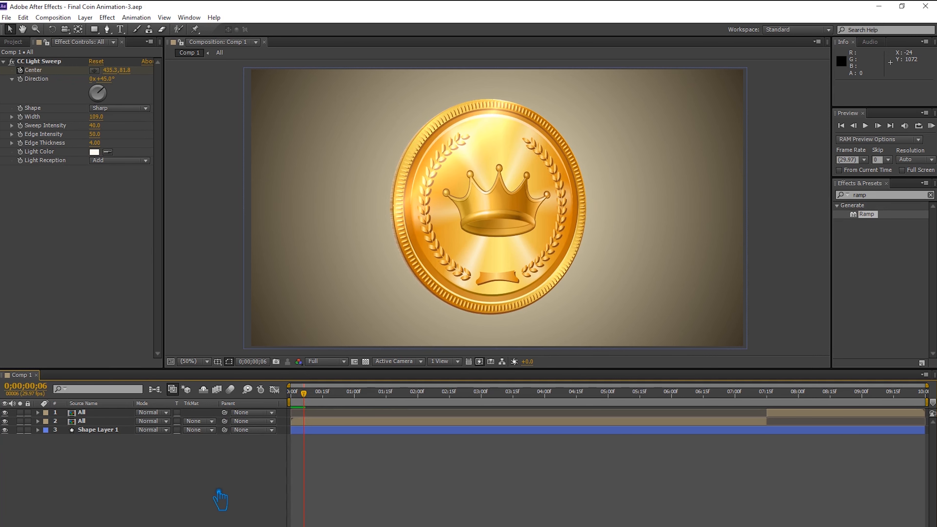
Rename the background shape layer to BG and lock it.
{"action": "right_click", "coordinate": [226, 474]}
{"action": "left_click", "coordinate": [183, 472]}
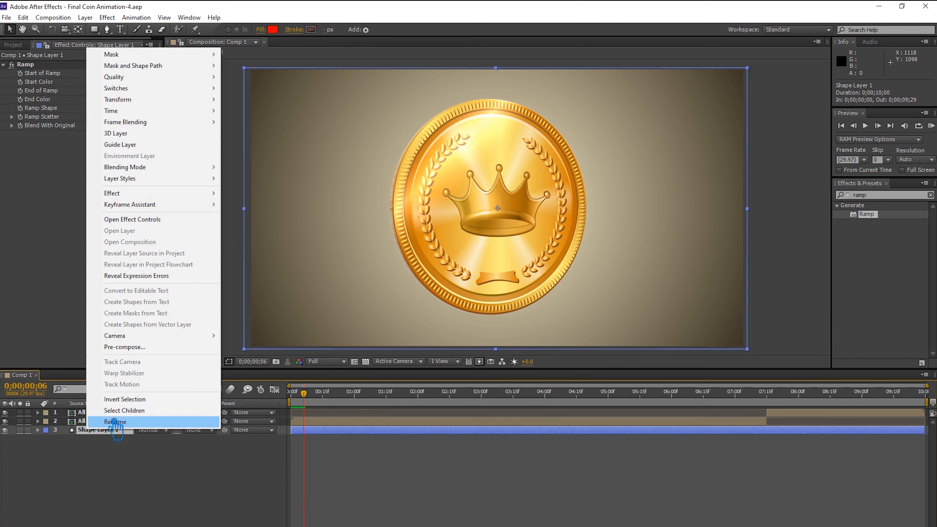
{"action": "left_click", "coordinate": [139, 436]}
{"action": "type", "text": "BG"}
{"action": "key", "text": "Return"}
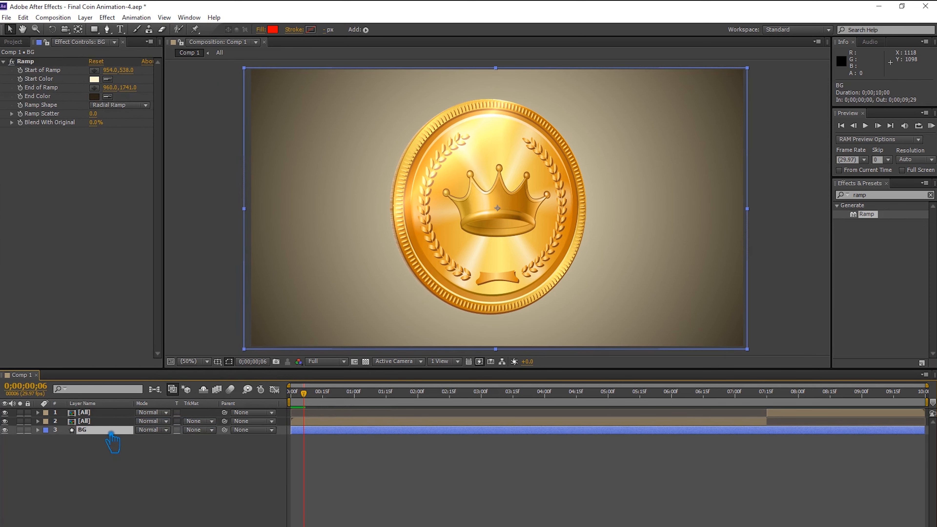
{"action": "left_click", "coordinate": [28, 430]}
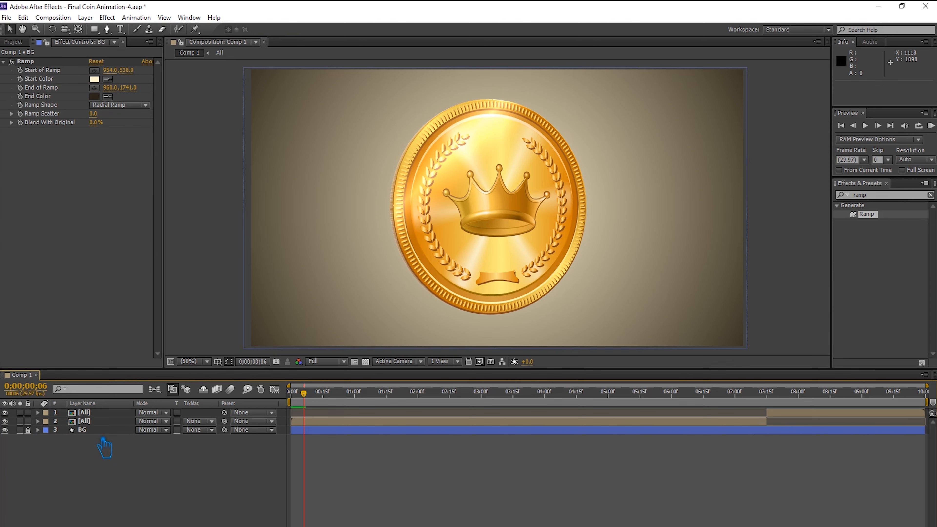
Save the project with no layer selected and clear the effects search.
{"action": "left_click", "coordinate": [100, 421]}
{"action": "left_click", "coordinate": [100, 443]}
{"action": "key", "text": "ctrl+s"}
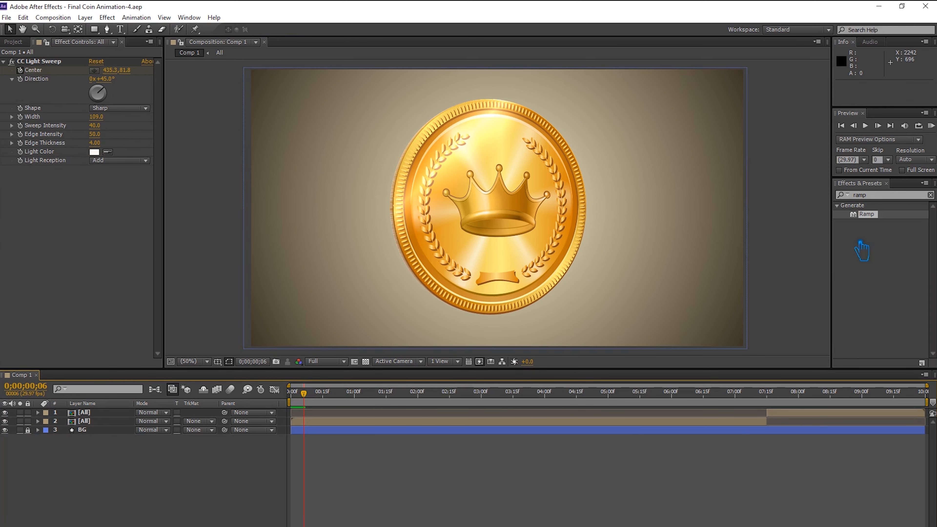
{"action": "left_click", "coordinate": [932, 198]}
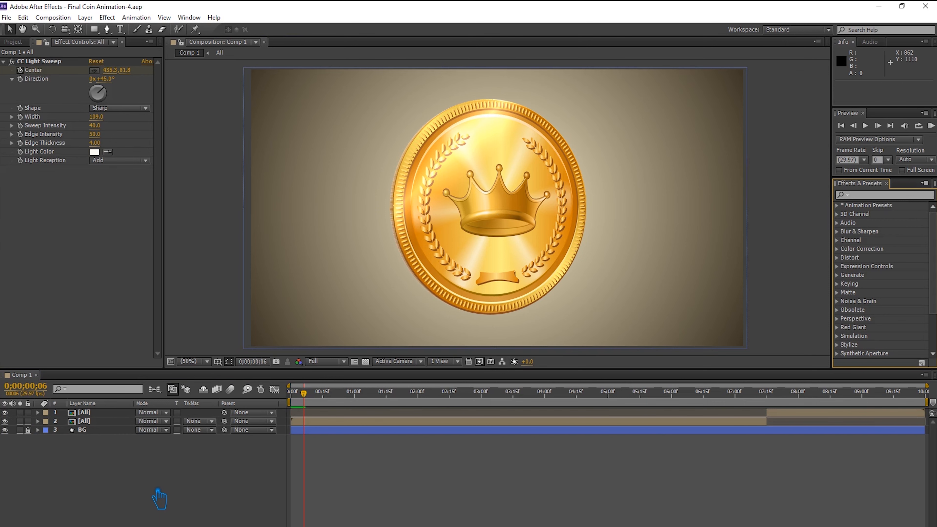
Create a white 1920 x 1080 px solid layer named Snow.
{"action": "right_click", "coordinate": [159, 468]}
{"action": "mouse_move", "coordinate": [212, 358]}
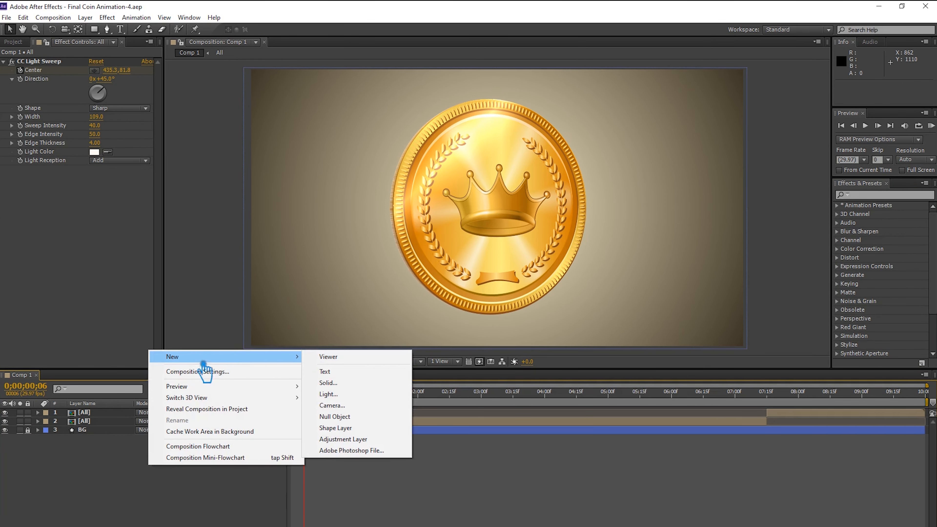
{"action": "left_click", "coordinate": [356, 385]}
{"action": "type", "text": "Snow"}
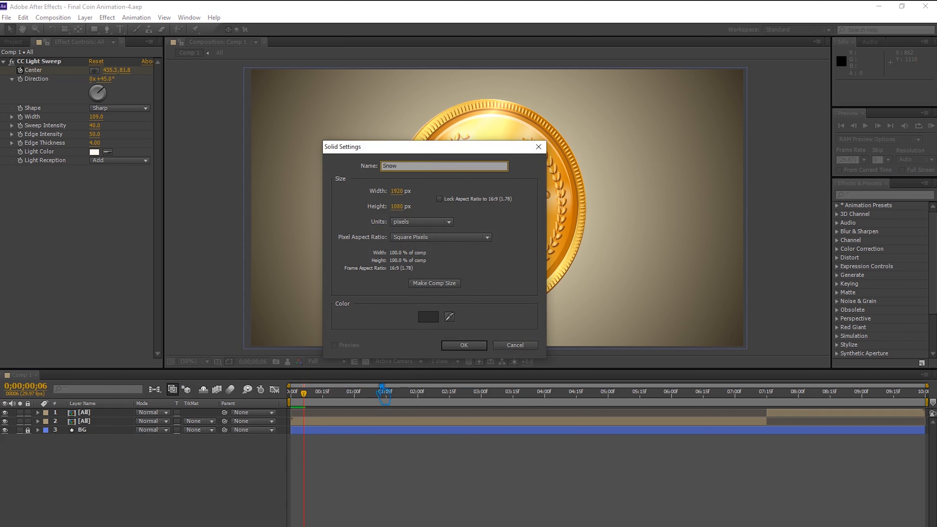
{"action": "left_click", "coordinate": [430, 318]}
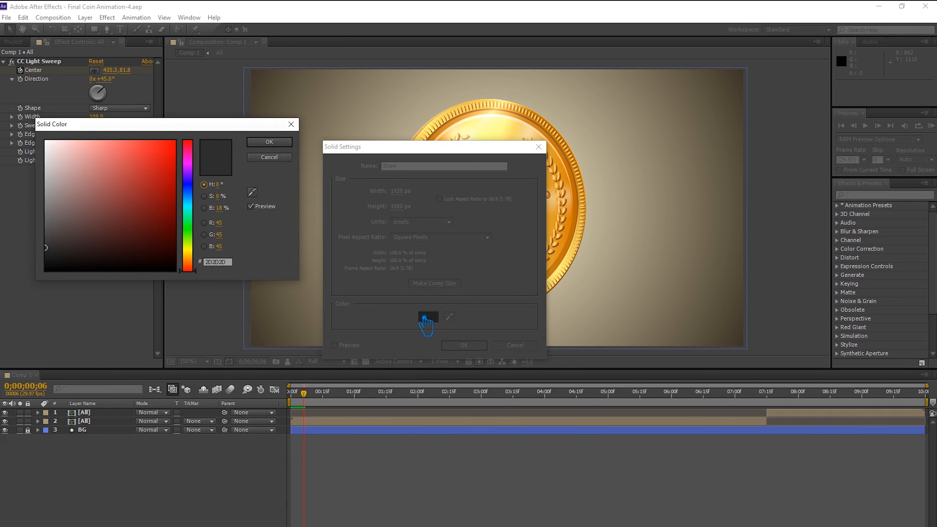
{"action": "left_click", "coordinate": [50, 143]}
{"action": "left_click", "coordinate": [269, 142]}
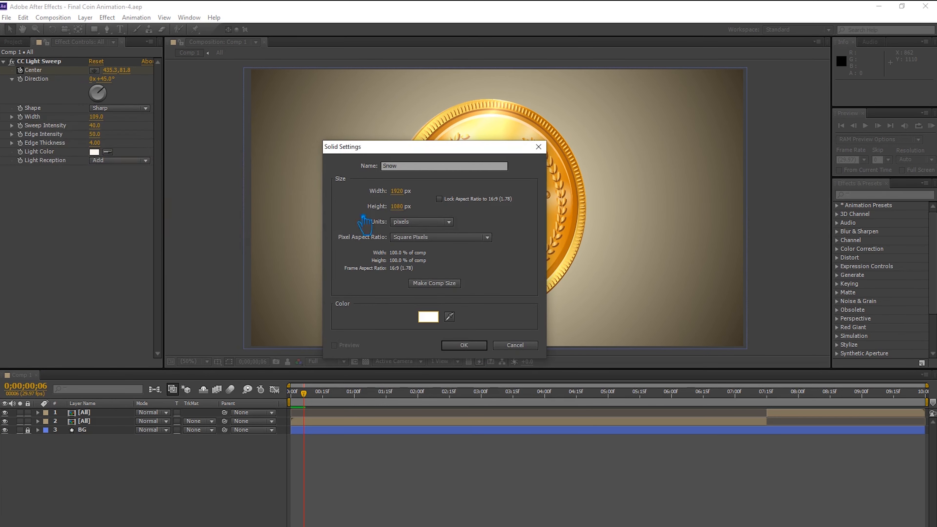
{"action": "left_click", "coordinate": [470, 346]}
Apply CC Snowfall to the Snow layer and disable Composite With Original.
{"action": "left_click", "coordinate": [882, 195]}
{"action": "type", "text": "sno"}
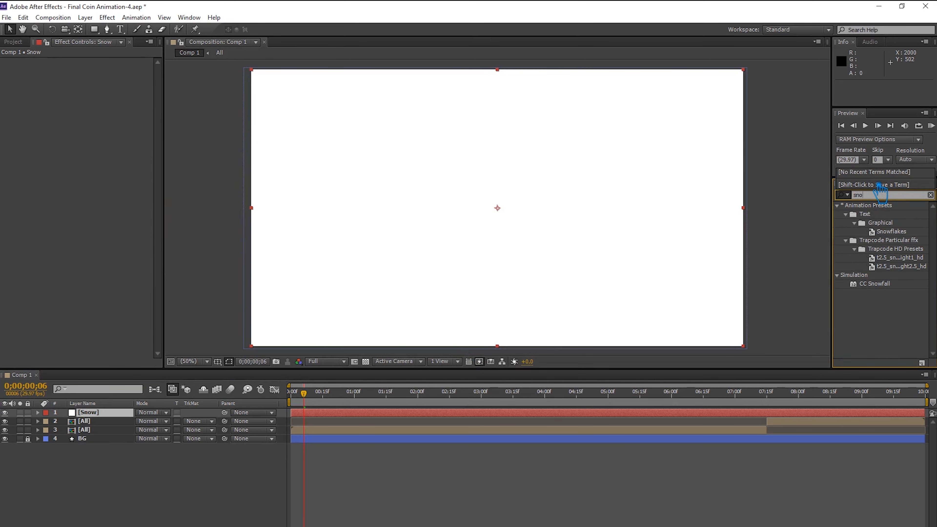
{"action": "left_click_drag", "start_coordinate": [886, 283], "coordinate": [667, 271]}
{"action": "key", "text": "ctrl+z"}
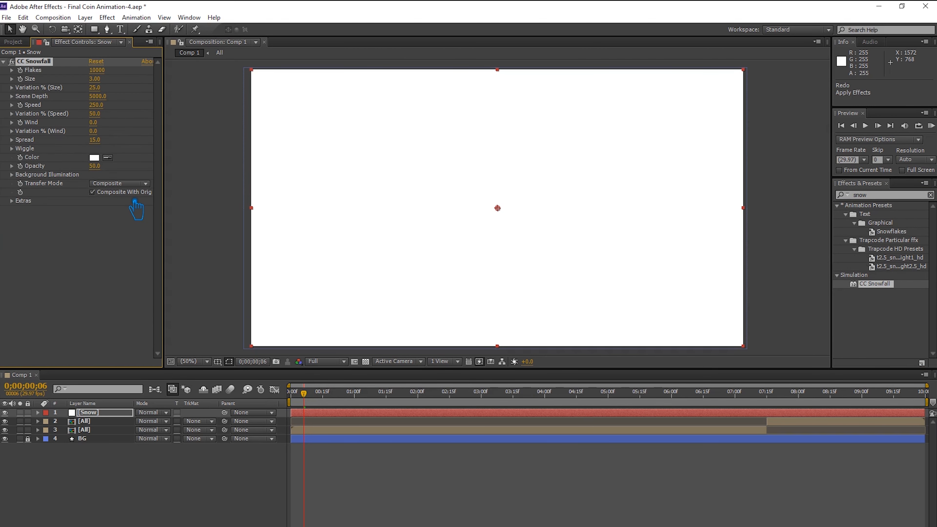
{"action": "left_click", "coordinate": [103, 195]}
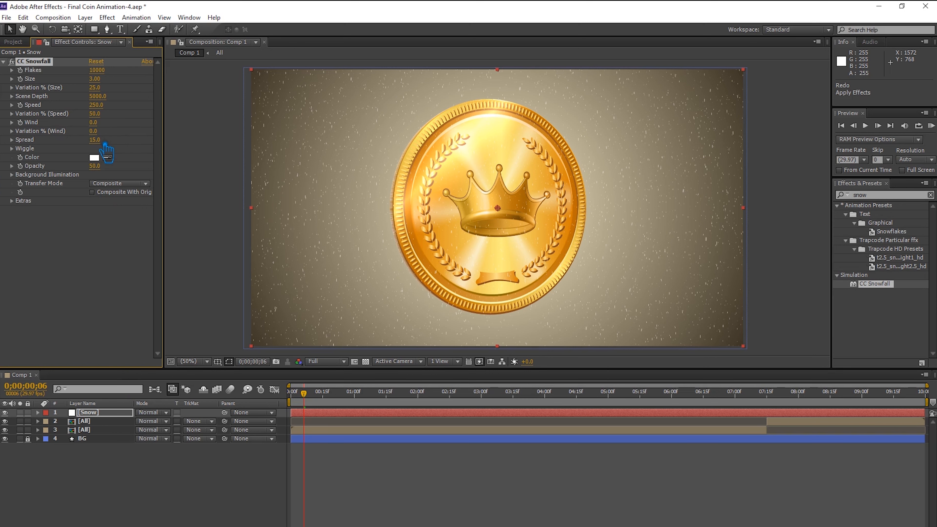
Set the snowfall's Spread to 0.4 and Wind to 133.0, with its colour sampled from the coin's light gold.
{"action": "left_click_drag", "start_coordinate": [105, 145], "coordinate": [38, 154]}
{"action": "left_click", "coordinate": [497, 163]}
{"action": "left_click_drag", "start_coordinate": [104, 129], "coordinate": [244, 151]}
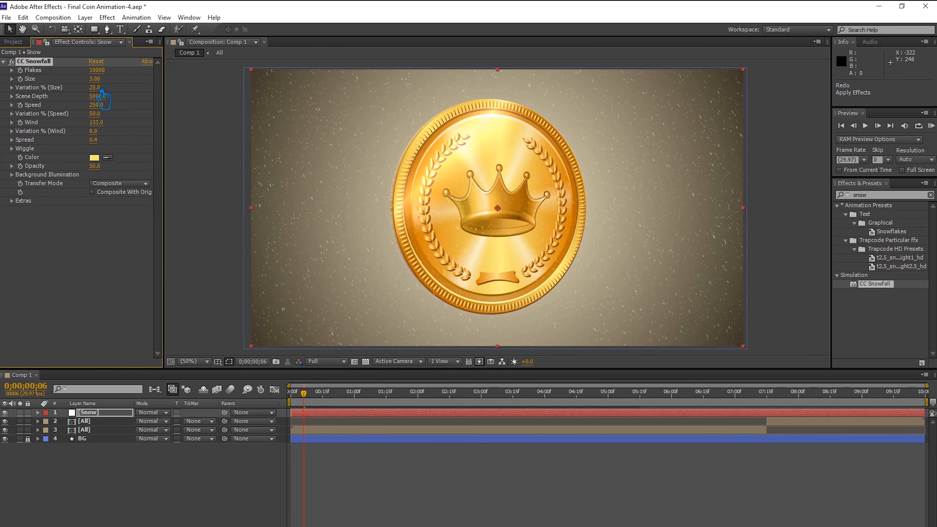
Set the snowfall's Size to 4.00, Variation % (Wind) to 100.0, Speed to 270.0 and Opacity to 40.0.
{"action": "left_click_drag", "start_coordinate": [112, 85], "coordinate": [131, 89]}
{"action": "left_click", "coordinate": [102, 81]}
{"action": "key", "text": "Return"}
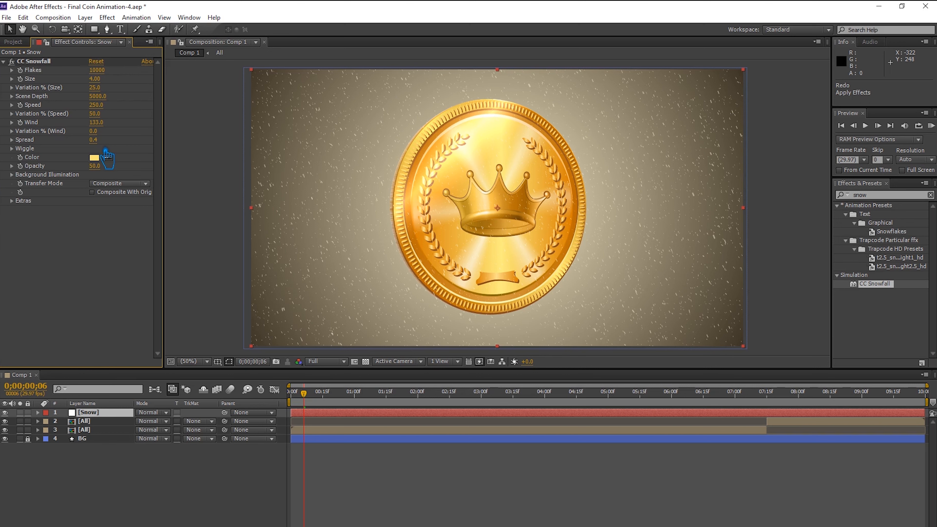
{"action": "left_click_drag", "start_coordinate": [106, 133], "coordinate": [254, 145]}
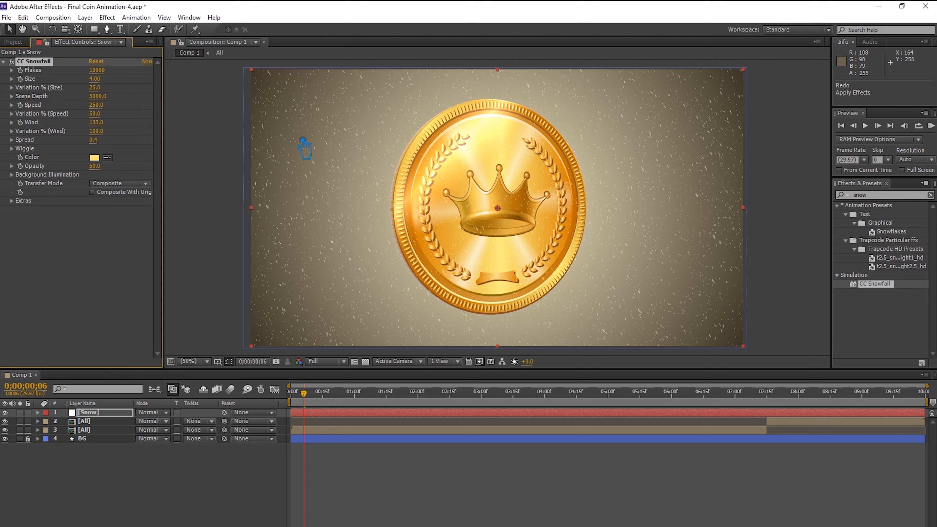
{"action": "left_click_drag", "start_coordinate": [100, 107], "coordinate": [33, 107]}
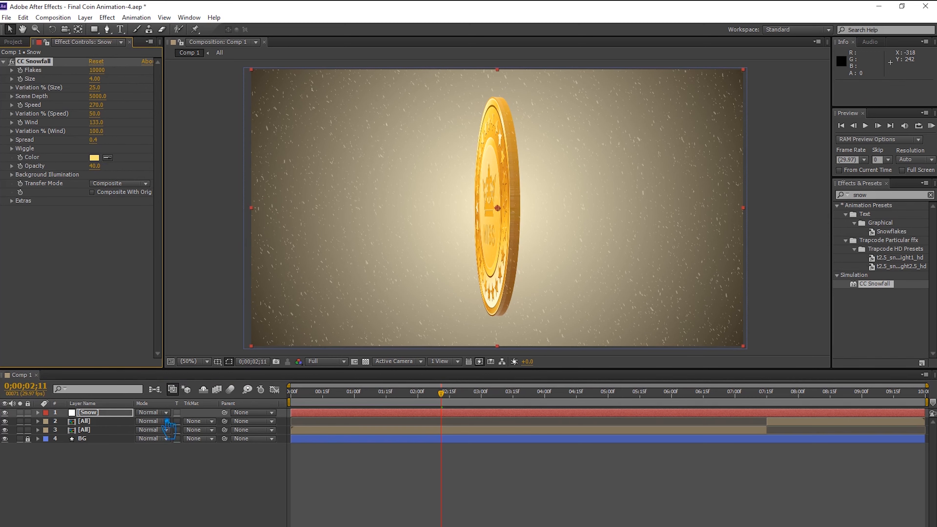
Save the project with no layer selected and play a RAM preview of the falling particles.
{"action": "left_click", "coordinate": [191, 493]}
{"action": "key", "text": "ctrl+s"}
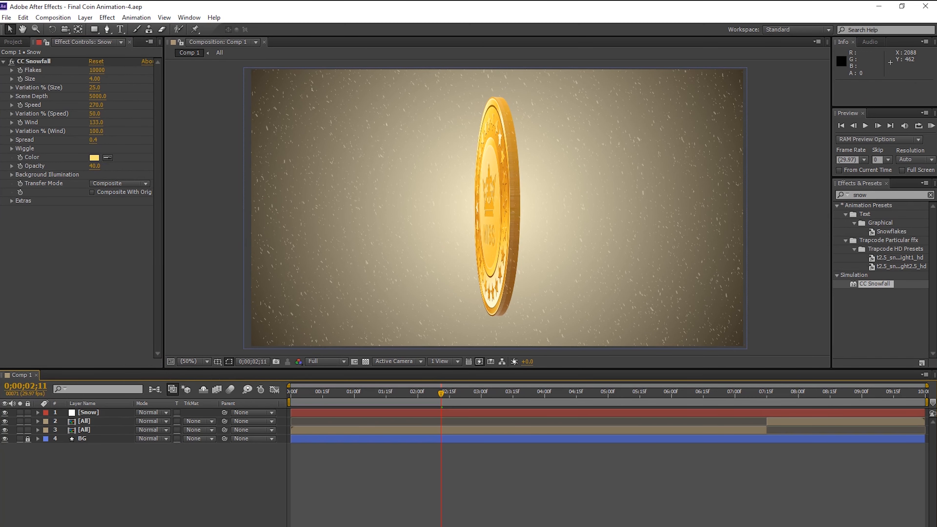
{"action": "left_click", "coordinate": [931, 126]}
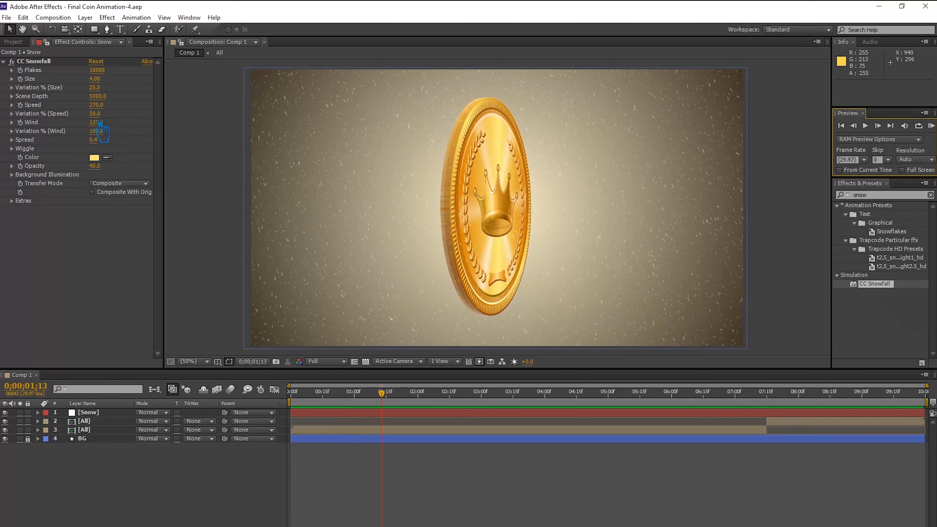
Slow the snowfall down by trying a Speed of 100, and settle on 200.
{"action": "left_click", "coordinate": [105, 109]}
{"action": "type", "text": "100"}
{"action": "key", "text": "Return"}
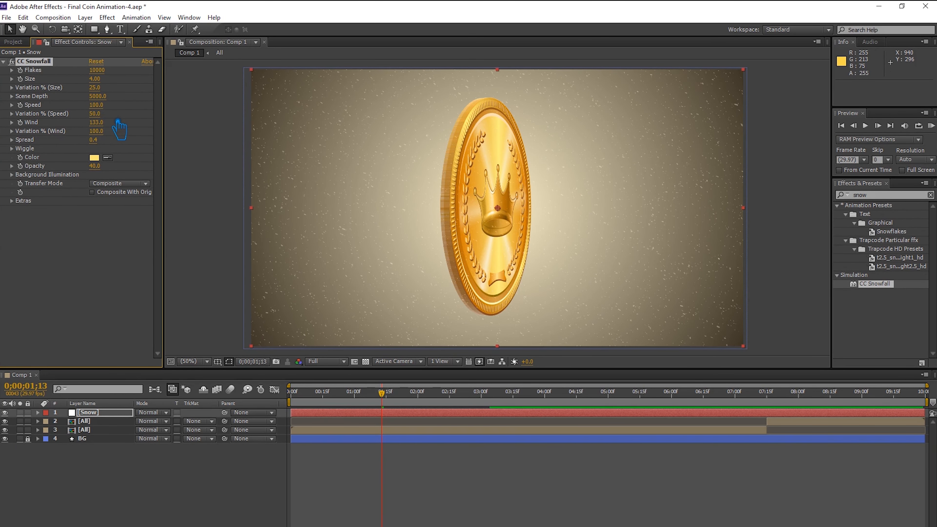
{"action": "type", "text": "200"}
Deselect the Snow layer, save the project and render a new RAM preview with the slower snowfall.
{"action": "left_click", "coordinate": [225, 486]}
{"action": "key", "text": "ctrl+s"}
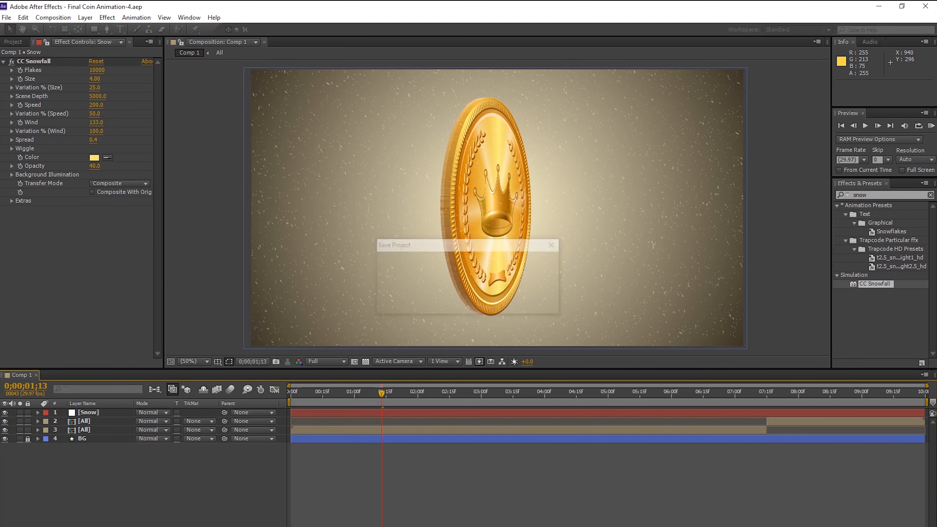
{"action": "left_click", "coordinate": [932, 125]}
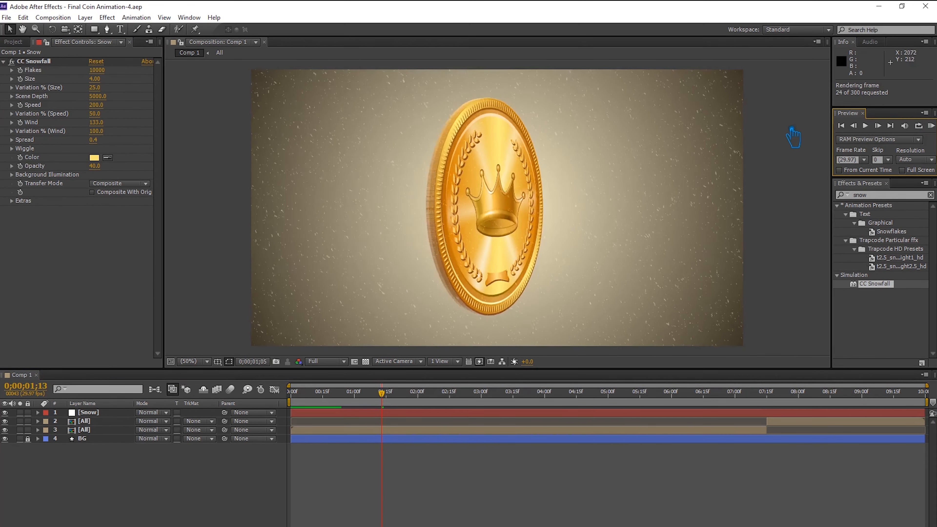